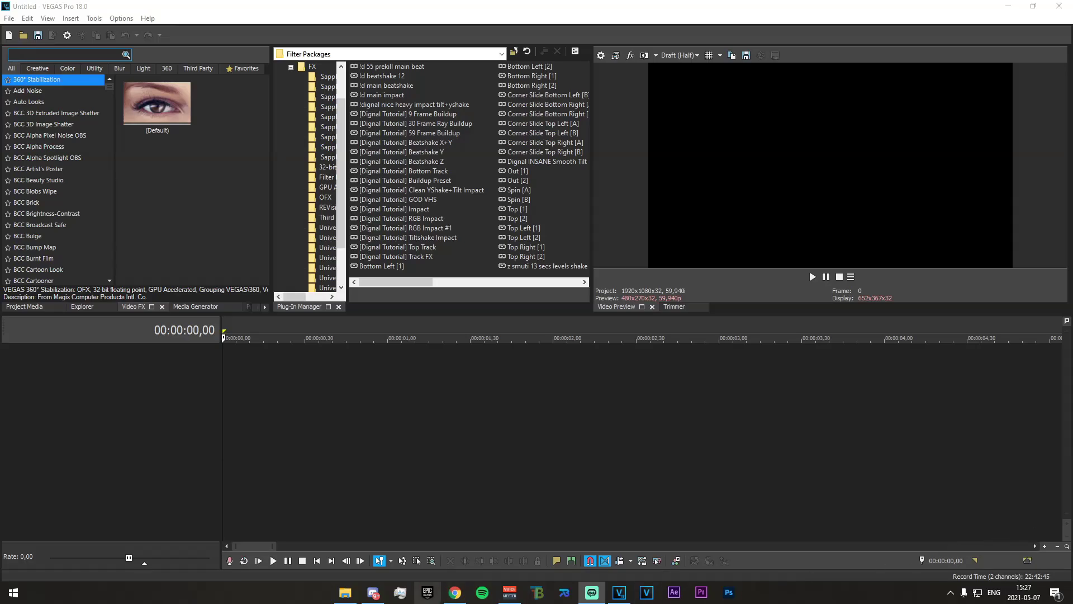
Close the game launcher that was opened by accident.
{"action": "left_click", "coordinate": [429, 595]}
{"action": "right_click", "coordinate": [428, 597]}
{"action": "left_click", "coordinate": [385, 568]}
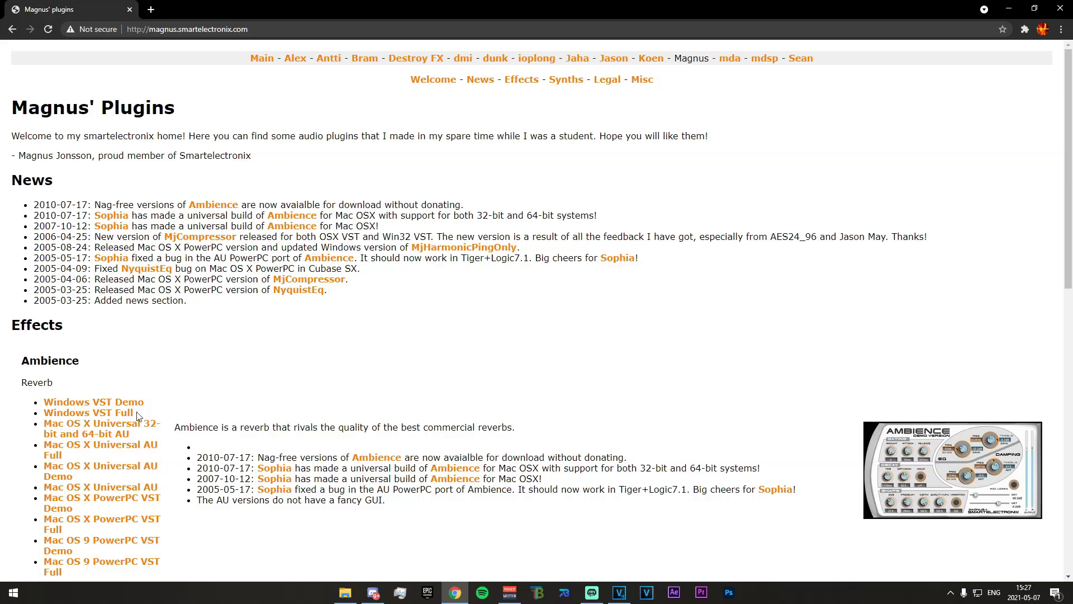
Download the Ambience 'Windows VST Full' zip and show it in its folder.
{"action": "left_click", "coordinate": [90, 414]}
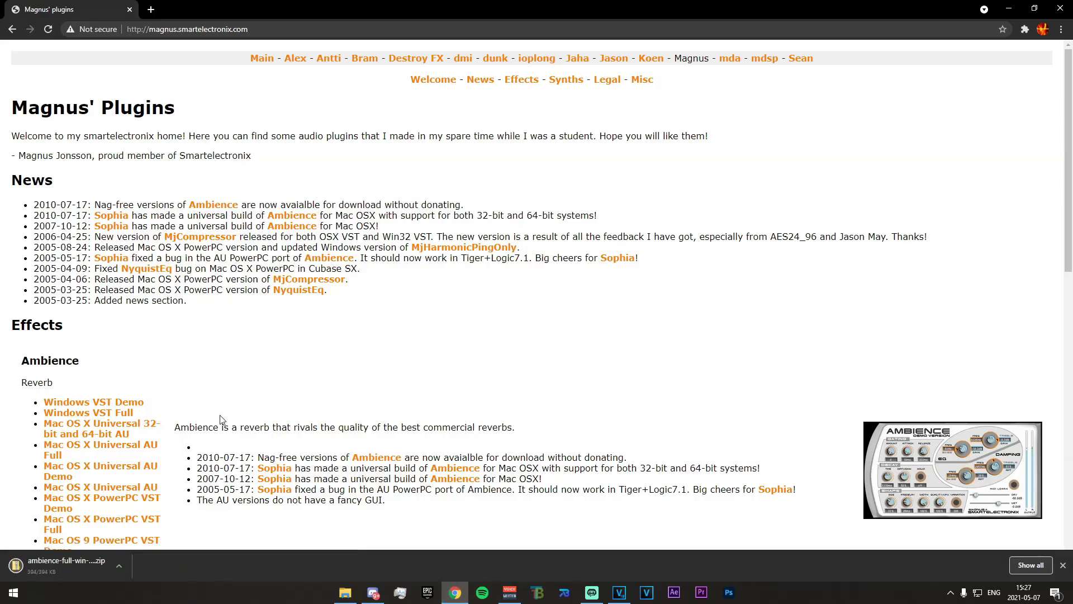
{"action": "left_click", "coordinate": [118, 565]}
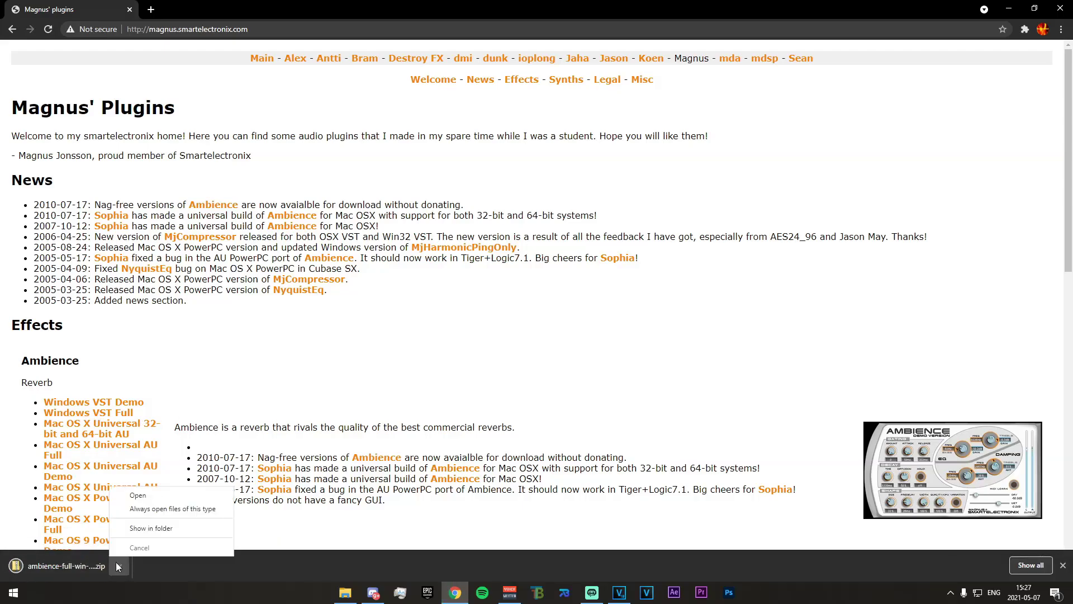
{"action": "left_click", "coordinate": [207, 535]}
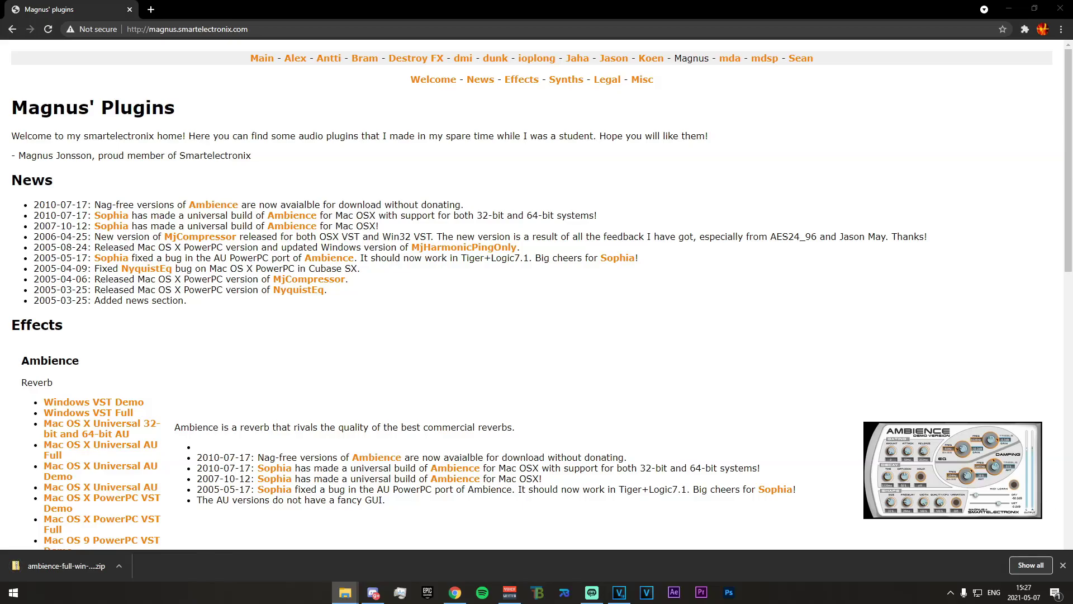
{"action": "left_click", "coordinate": [118, 564]}
{"action": "left_click", "coordinate": [155, 531]}
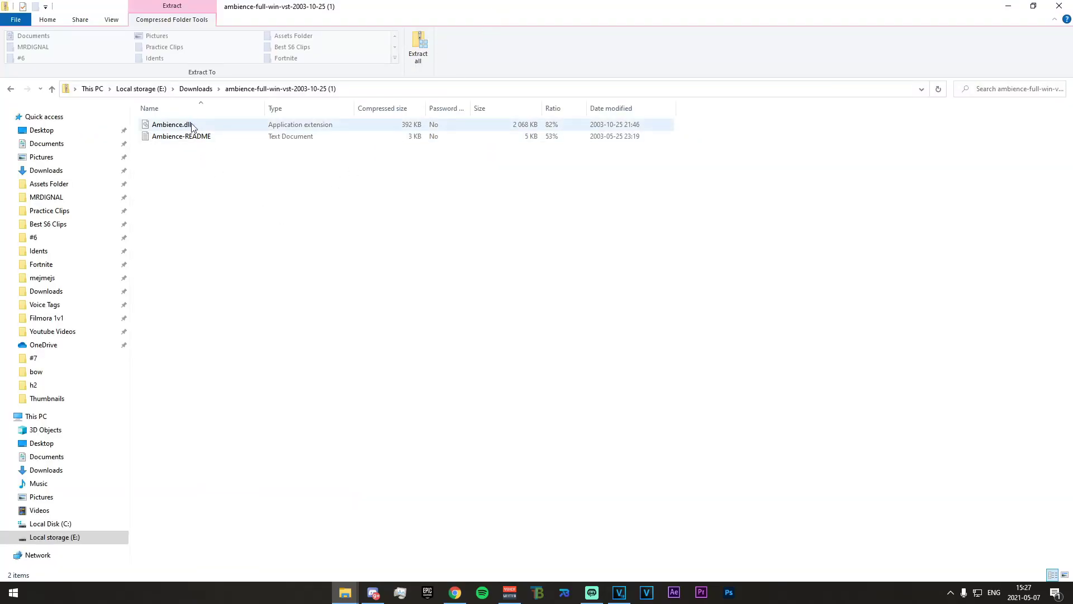
Permanently delete Ambience-README, then return to VEGAS Pro with the cursor at 00:00:01,57.
{"action": "left_click", "coordinate": [307, 136]}
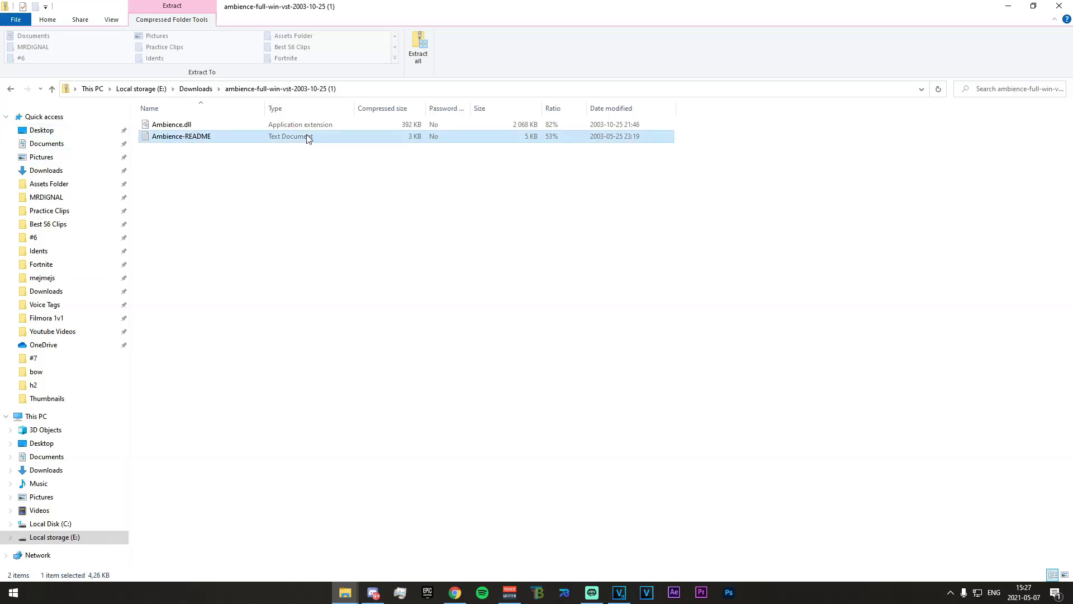
{"action": "key", "text": "Delete"}
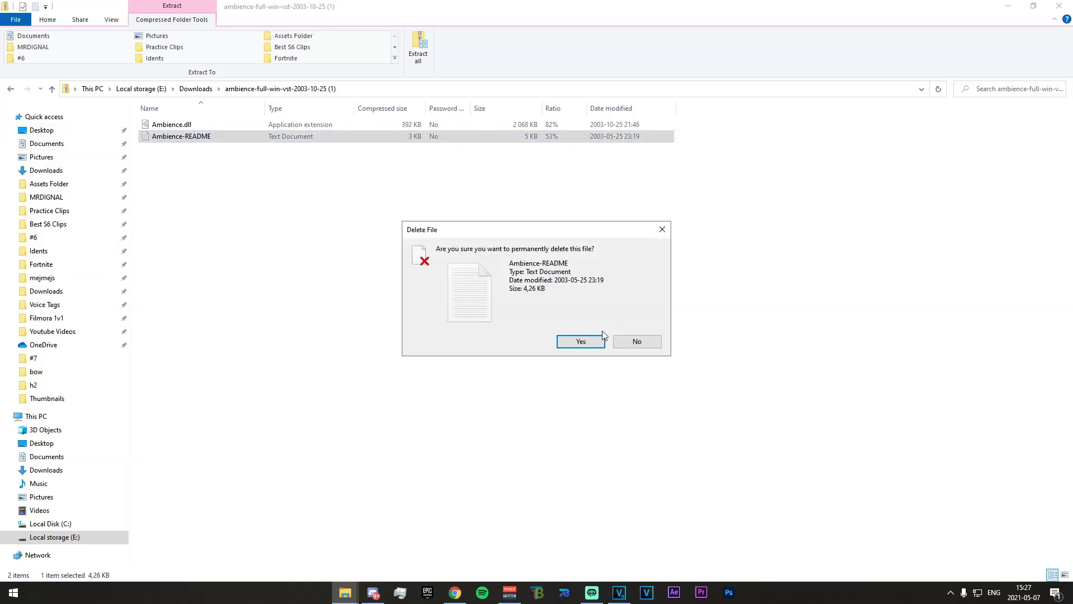
{"action": "left_click", "coordinate": [589, 345]}
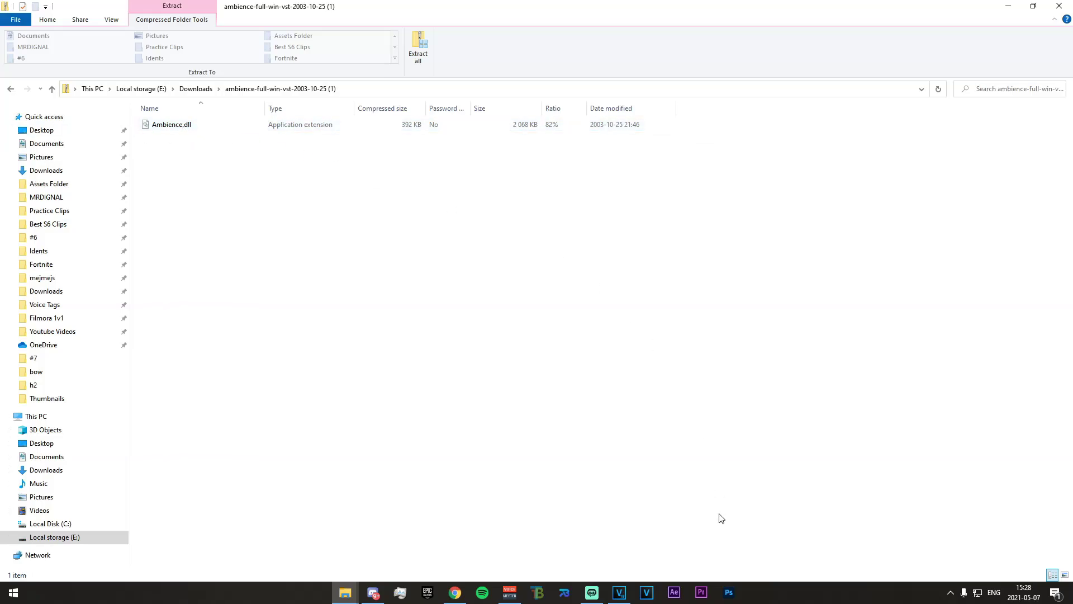
{"action": "left_click", "coordinate": [622, 591]}
{"action": "left_click", "coordinate": [545, 444]}
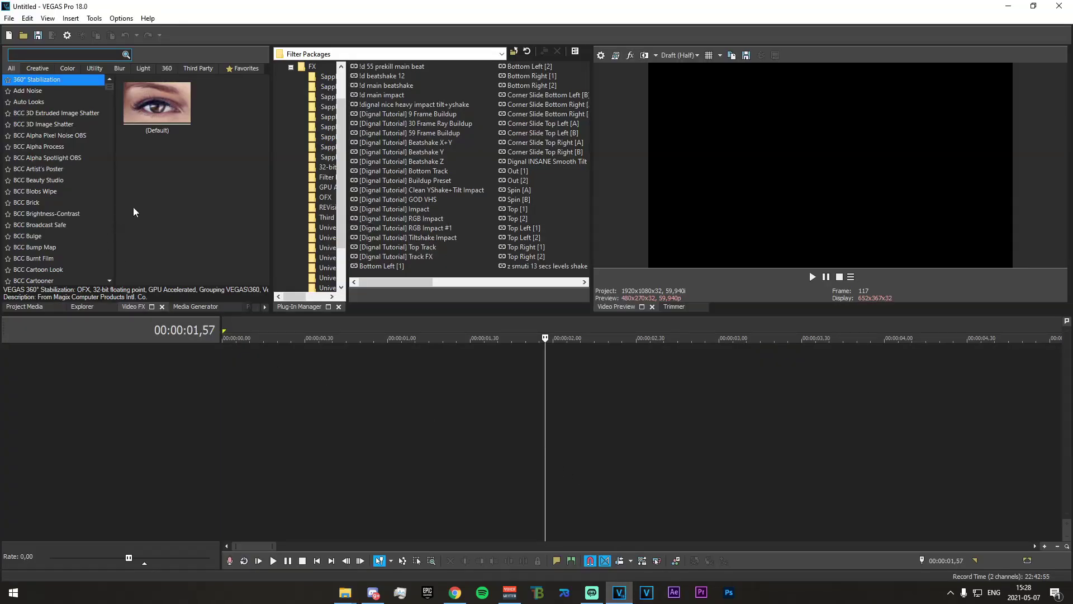
Open Options > Preferences on the VST Effects tab to confirm Ambience is listed.
{"action": "left_click", "coordinate": [95, 18]}
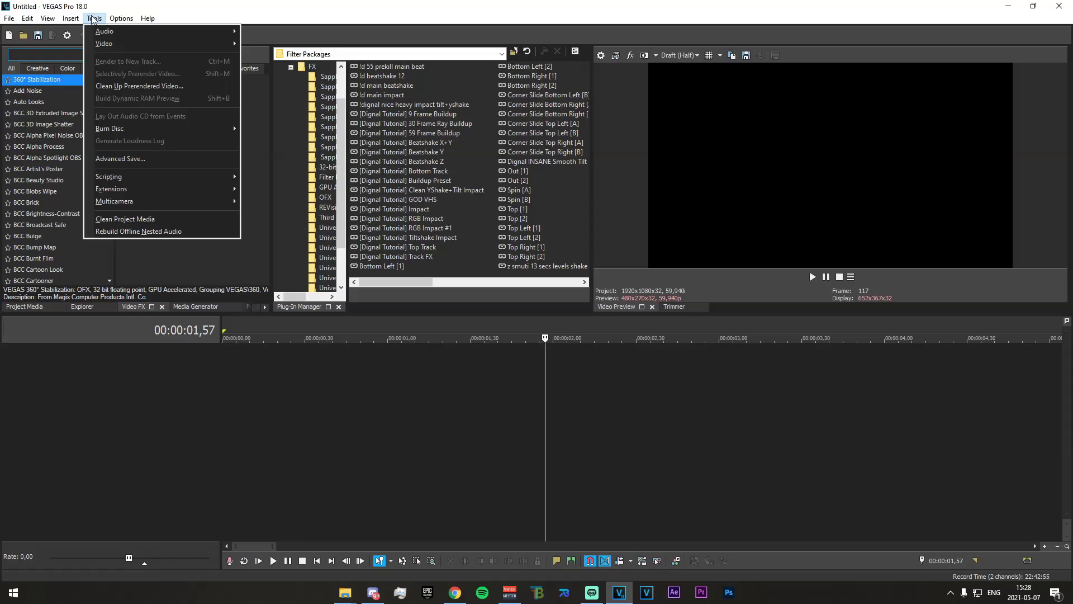
{"action": "mouse_move", "coordinate": [136, 19]}
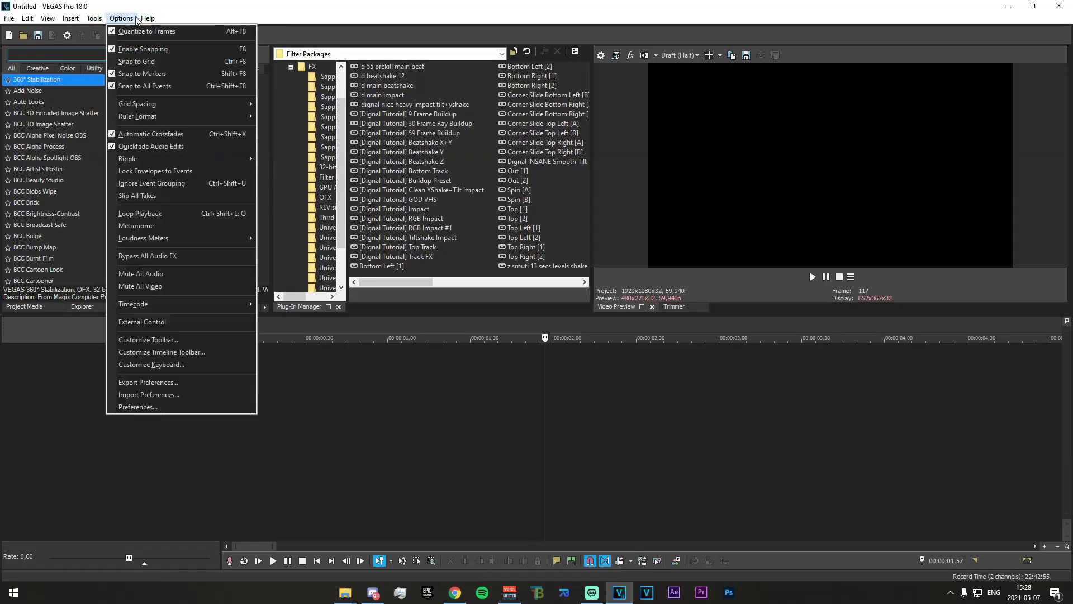
{"action": "left_click", "coordinate": [166, 410]}
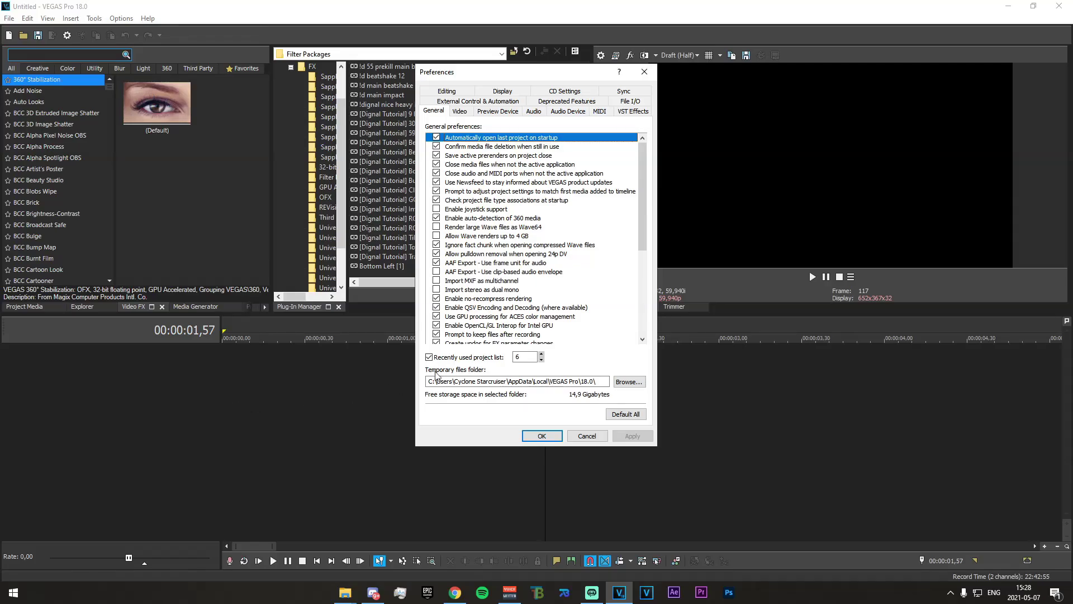
{"action": "left_click", "coordinate": [622, 111]}
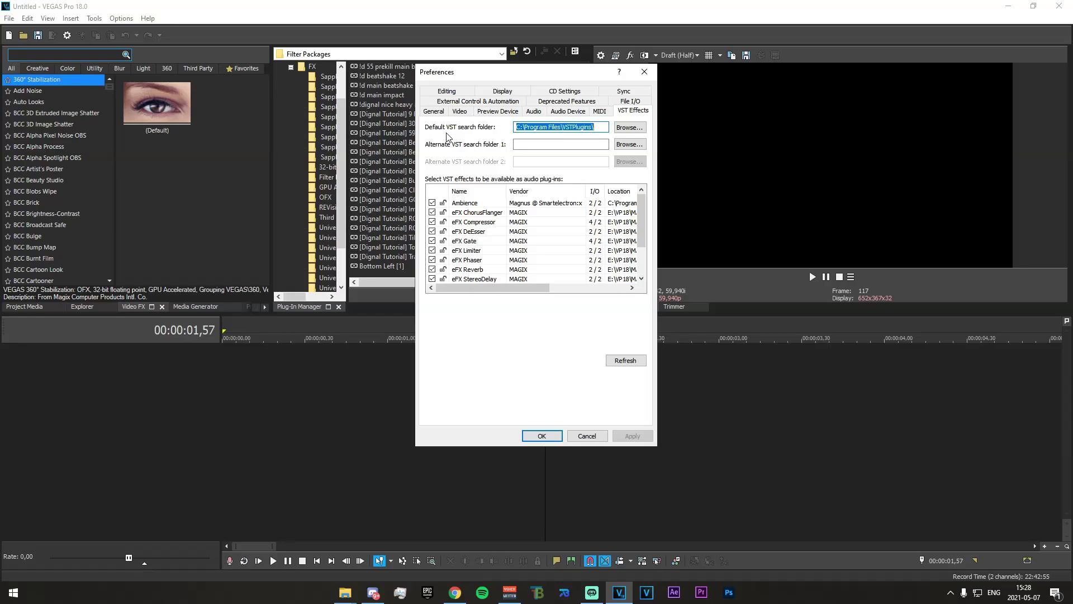
Check the default VST folder C:\Program Files\VSTPlugins, cancel browsing, and close Preferences unchanged.
{"action": "left_click", "coordinate": [583, 128]}
{"action": "left_click", "coordinate": [630, 127]}
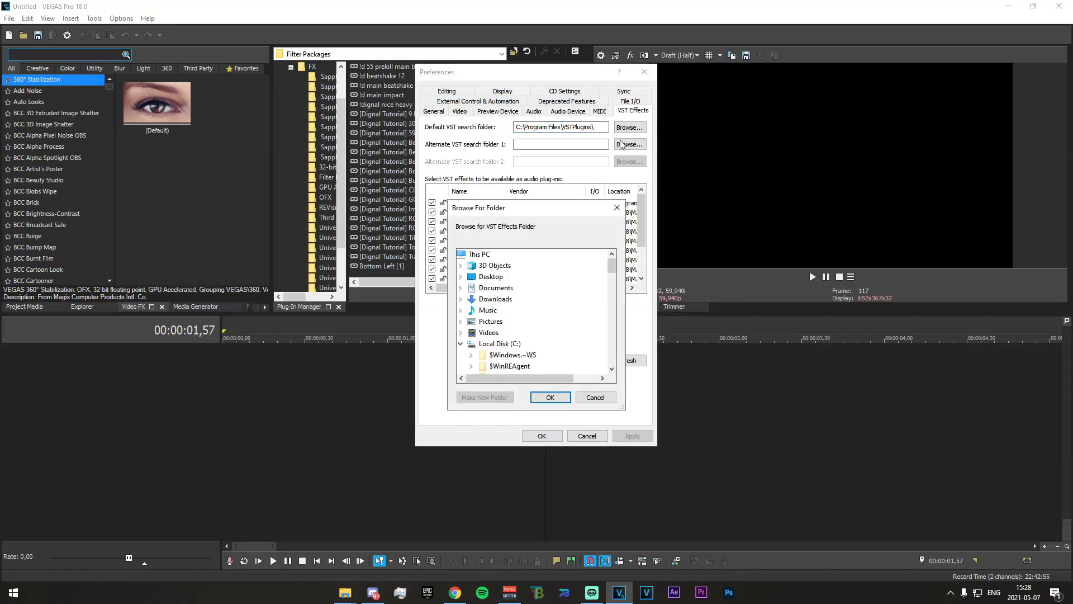
{"action": "scroll", "coordinate": [545, 357], "scroll_direction": "down", "scroll_amount": 1}
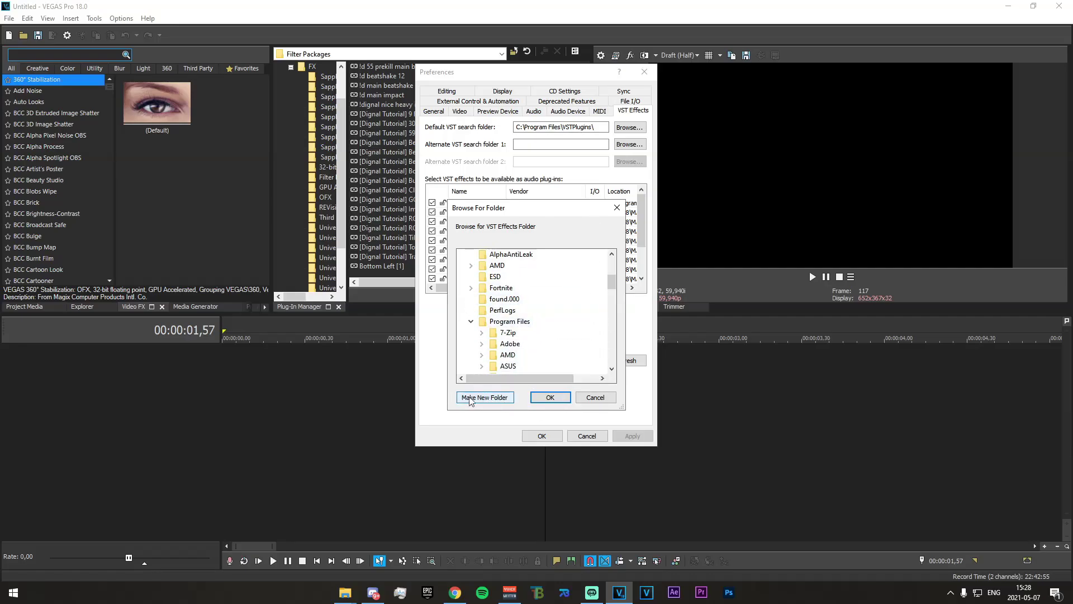
{"action": "left_click", "coordinate": [617, 208]}
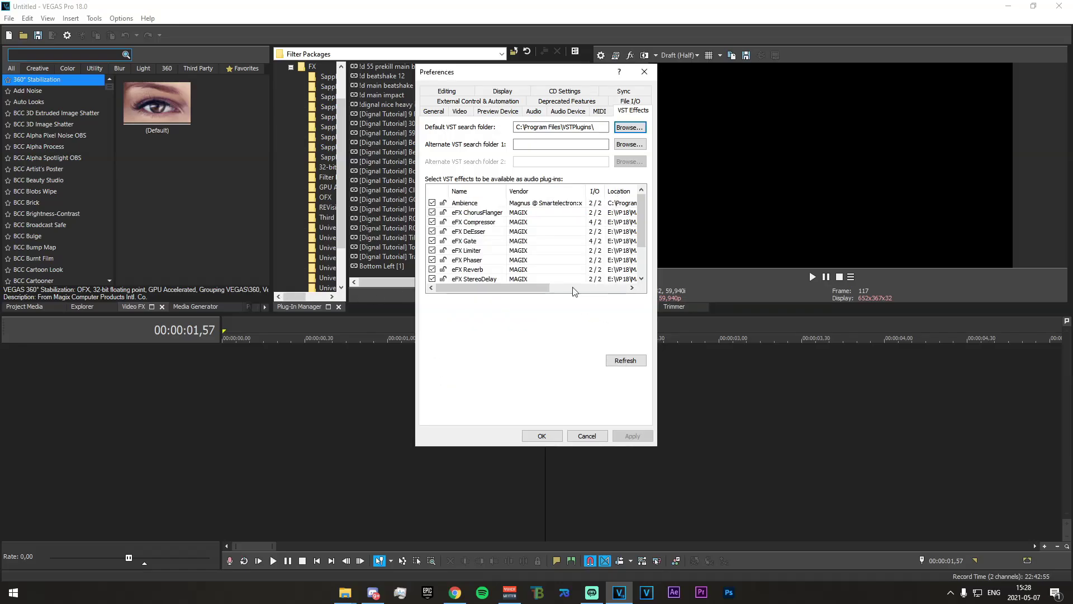
{"action": "left_click", "coordinate": [645, 73]}
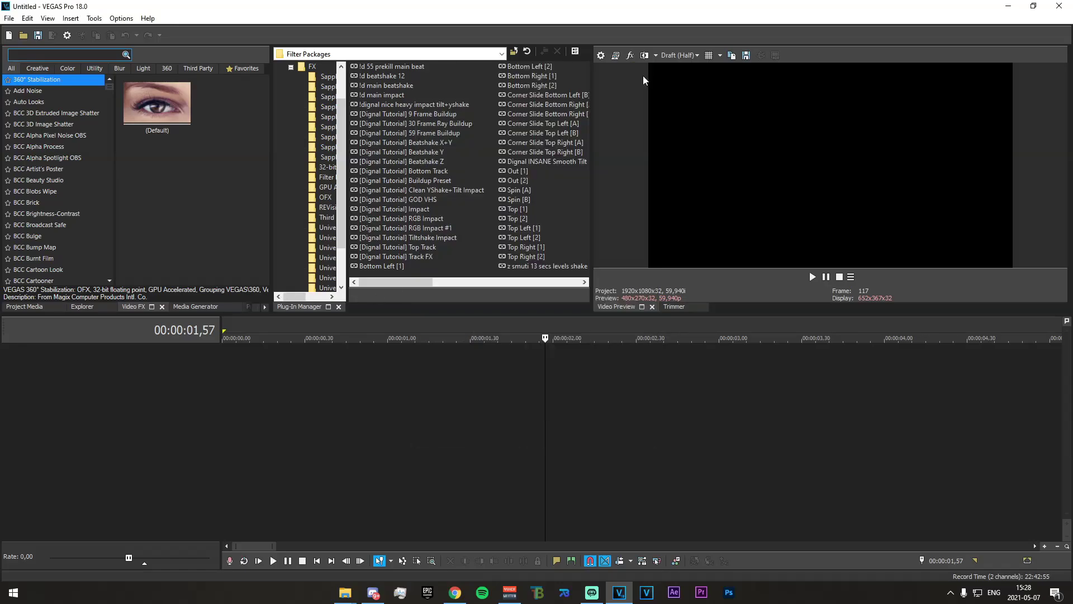
Switch to File Explorer to get the Run It Up song.
{"action": "left_click", "coordinate": [345, 592]}
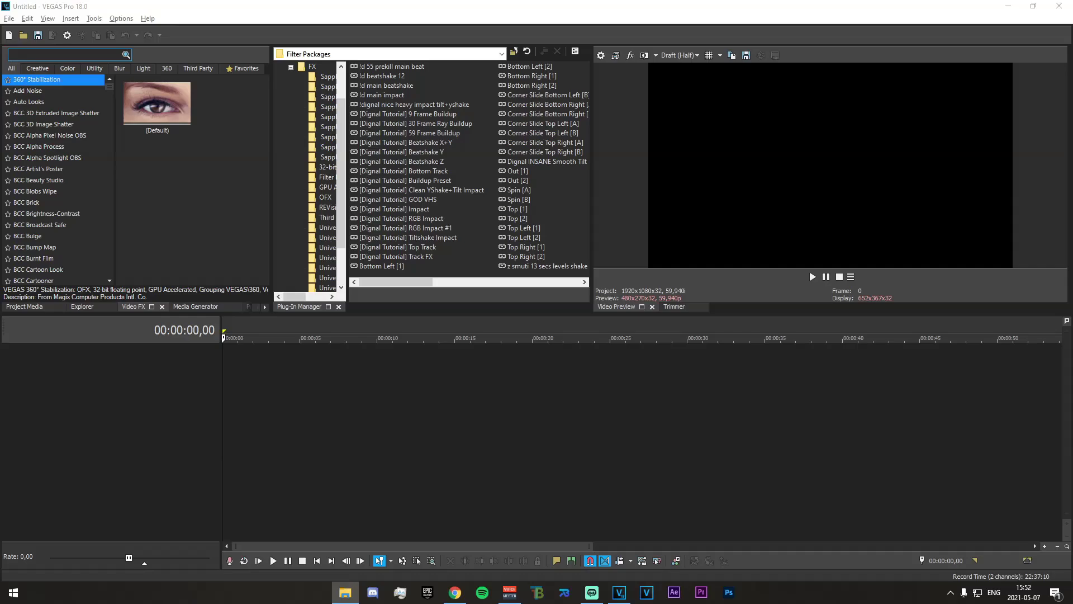
Add Run It Up to the timeline and cut off everything after about 16 seconds.
{"action": "left_click_drag", "start_coordinate": [589, 446], "coordinate": [127, 433]}
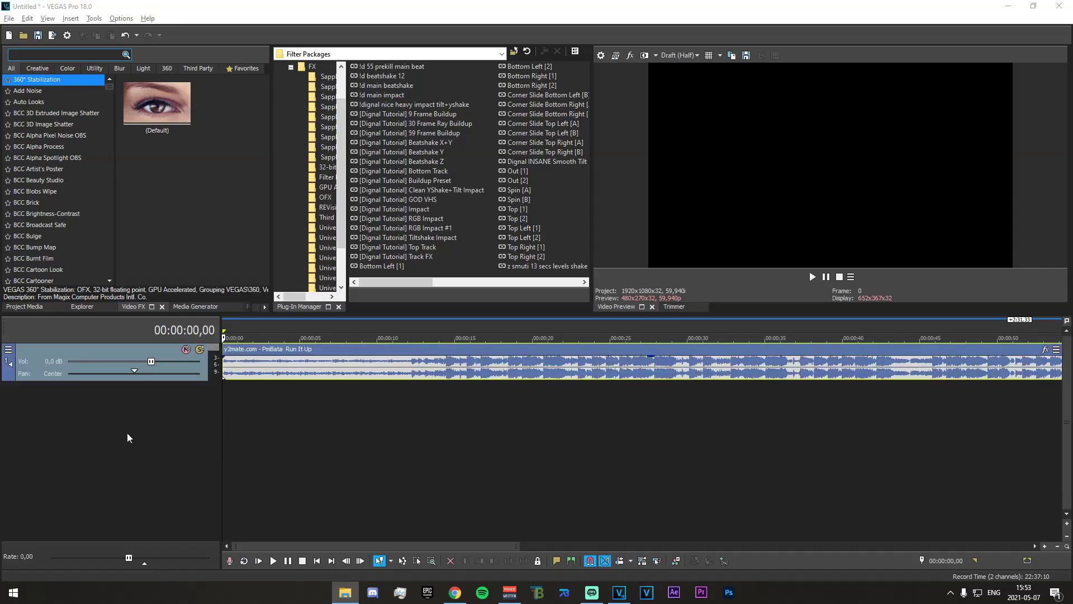
{"action": "scroll", "coordinate": [333, 407], "scroll_direction": "down", "scroll_amount": 3}
{"action": "scroll", "coordinate": [458, 441], "scroll_direction": "up", "scroll_amount": 3}
{"action": "left_click", "coordinate": [414, 417]}
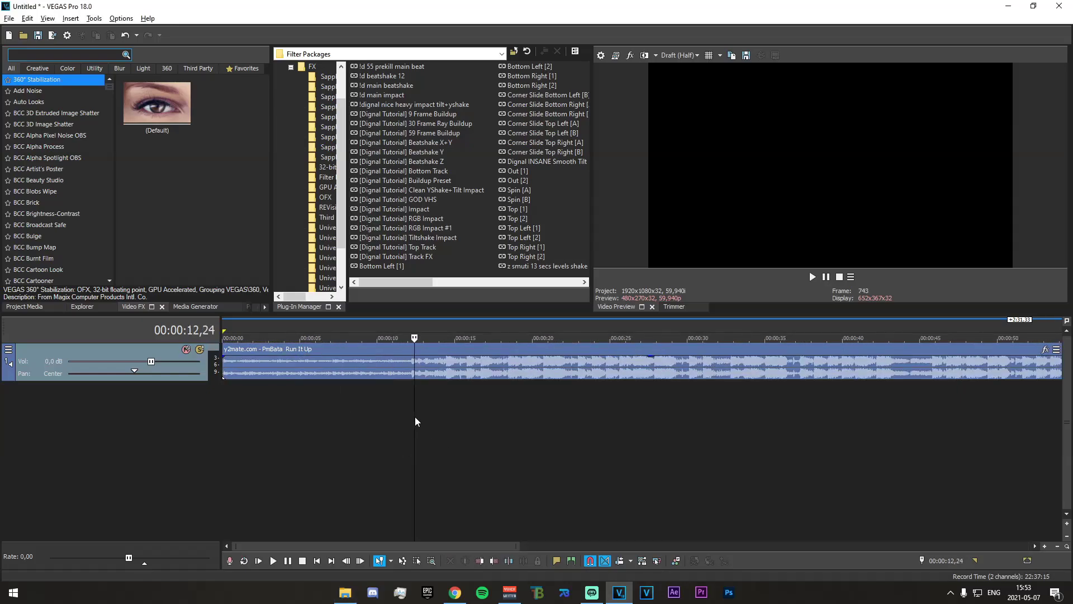
{"action": "scroll", "coordinate": [445, 414], "scroll_direction": "up", "scroll_amount": 4}
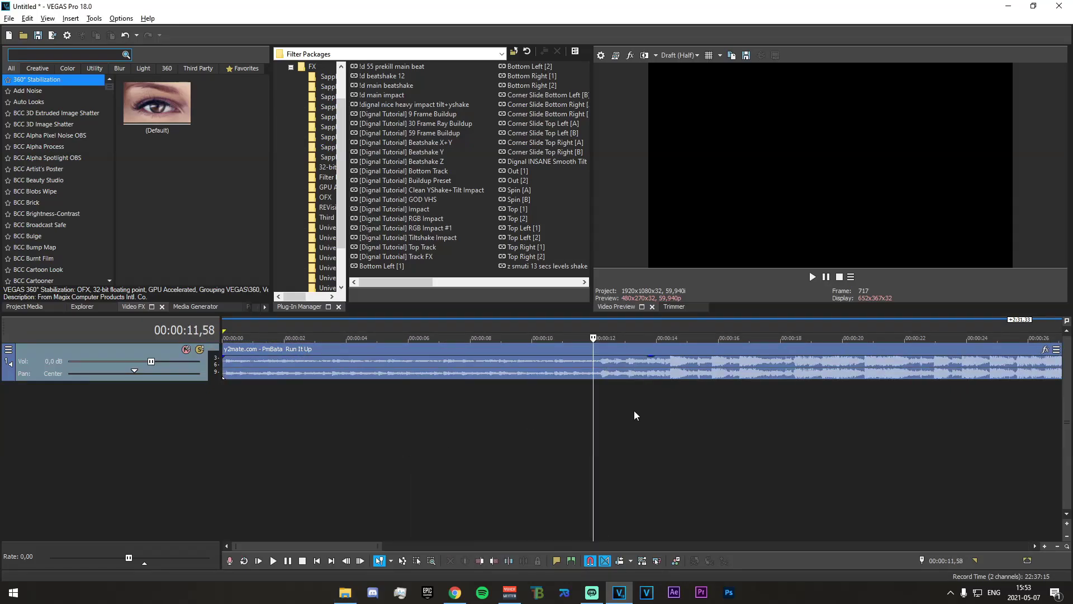
{"action": "left_click", "coordinate": [656, 418]}
{"action": "scroll", "coordinate": [698, 419], "scroll_direction": "up", "scroll_amount": 1}
{"action": "key", "text": "space"}
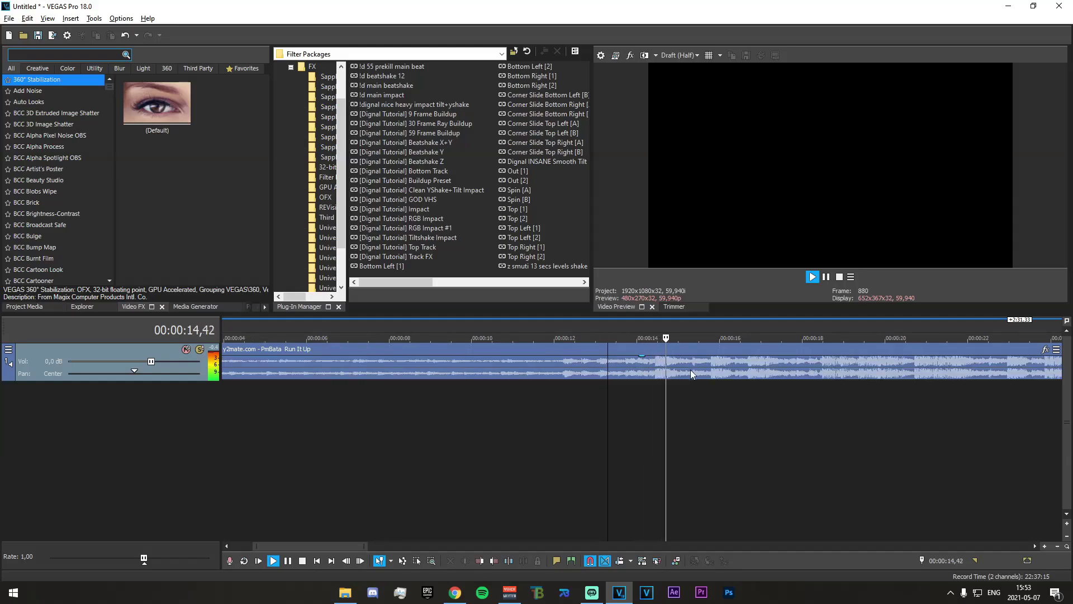
{"action": "scroll", "coordinate": [714, 368], "scroll_direction": "up", "scroll_amount": 1}
{"action": "left_click", "coordinate": [699, 362]}
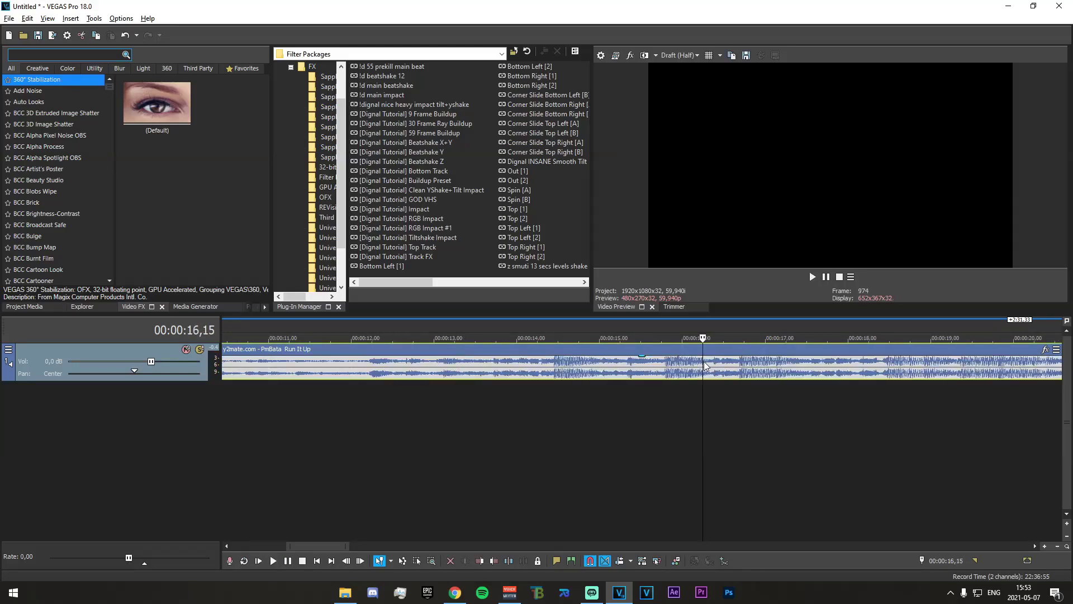
{"action": "key", "text": "space"}
{"action": "key", "text": "s"}
{"action": "key", "text": "Delete"}
{"action": "left_click", "coordinate": [668, 402]}
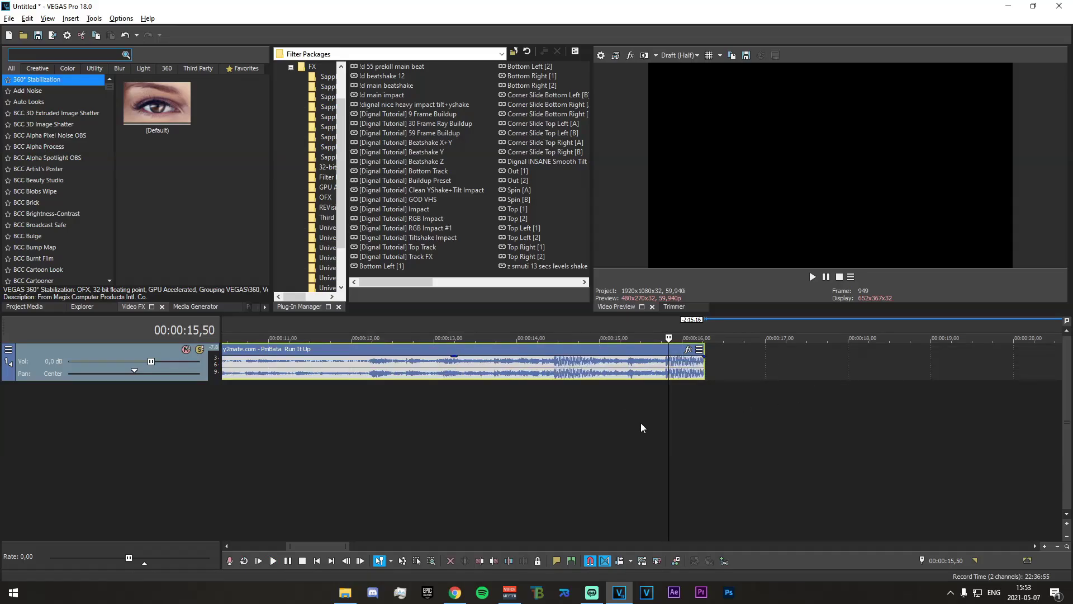
Split the clip at 00:00:16,08, move the ending to Track 2, and delete extra Track 3.
{"action": "key", "text": "ctrl+q"}
{"action": "left_click", "coordinate": [665, 375]}
{"action": "scroll", "coordinate": [694, 394], "scroll_direction": "up", "scroll_amount": 2}
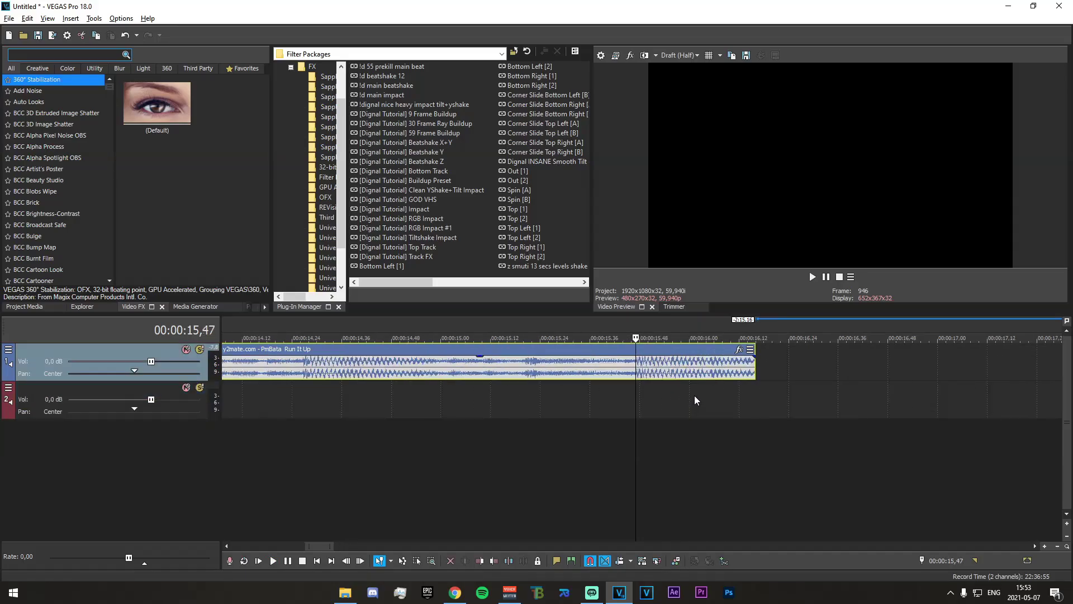
{"action": "left_click", "coordinate": [754, 371]}
{"action": "scroll", "coordinate": [699, 441], "scroll_direction": "up", "scroll_amount": 1}
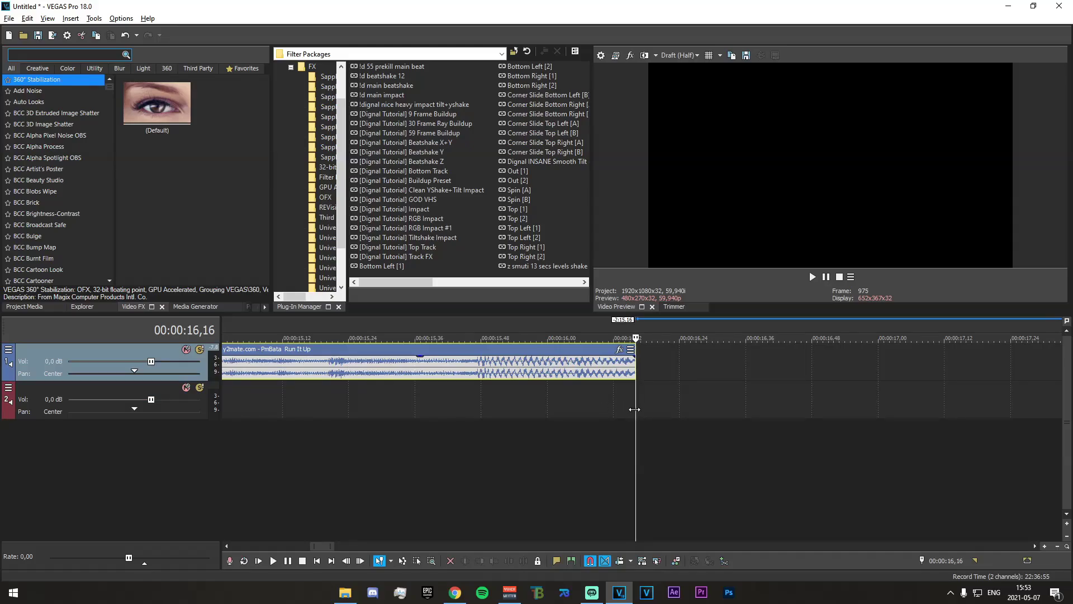
{"action": "left_click_drag", "start_coordinate": [634, 409], "coordinate": [591, 409]}
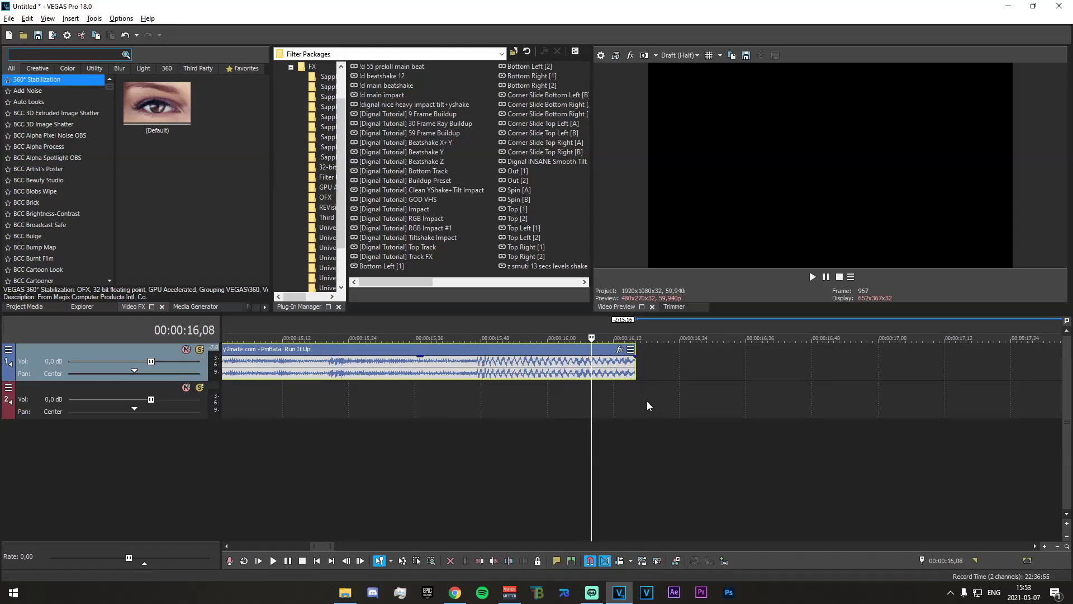
{"action": "key", "text": "s"}
{"action": "scroll", "coordinate": [671, 394], "scroll_direction": "up", "scroll_amount": 1}
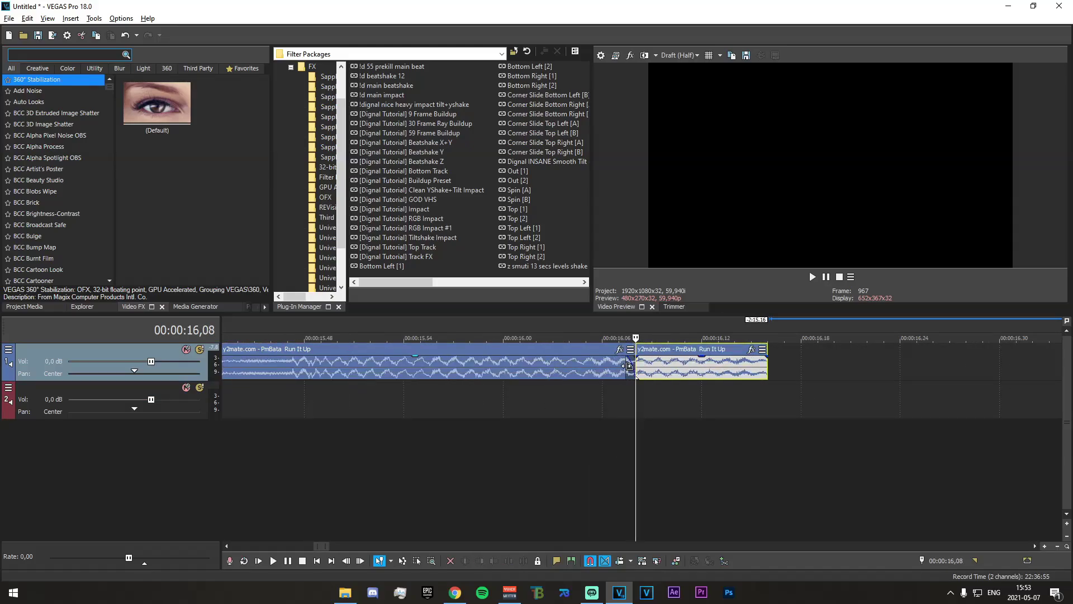
{"action": "left_click_drag", "start_coordinate": [671, 349], "coordinate": [670, 390]}
{"action": "right_click", "coordinate": [666, 435]}
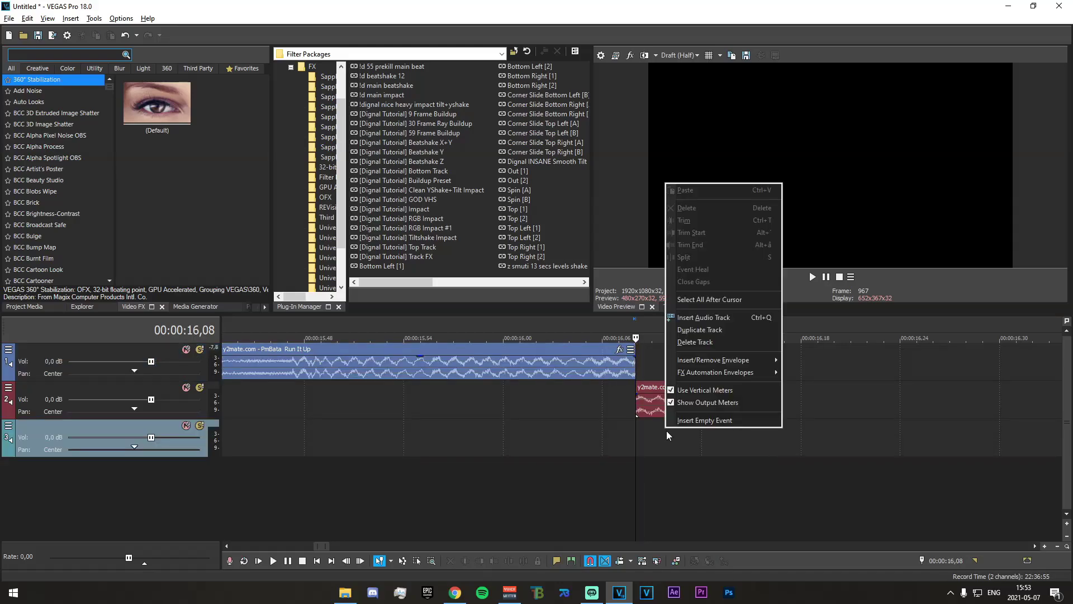
{"action": "left_click", "coordinate": [695, 342]}
{"action": "left_click", "coordinate": [9, 390]}
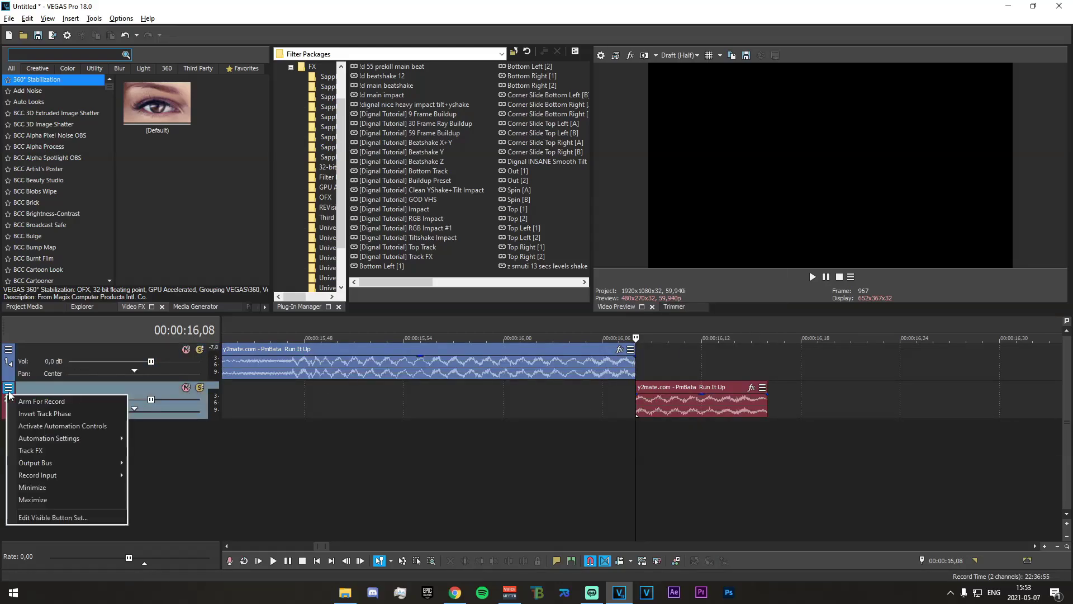
Add the Ambience plug-in to Track 2's audio effect chain.
{"action": "left_click", "coordinate": [26, 449]}
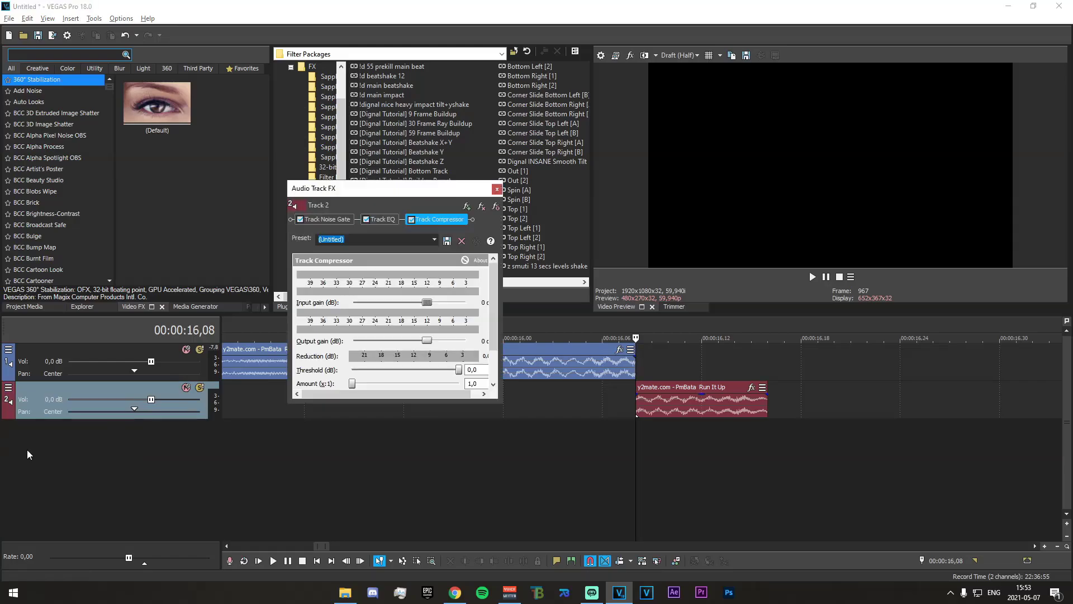
{"action": "left_click", "coordinate": [465, 207]}
{"action": "left_click", "coordinate": [296, 177]}
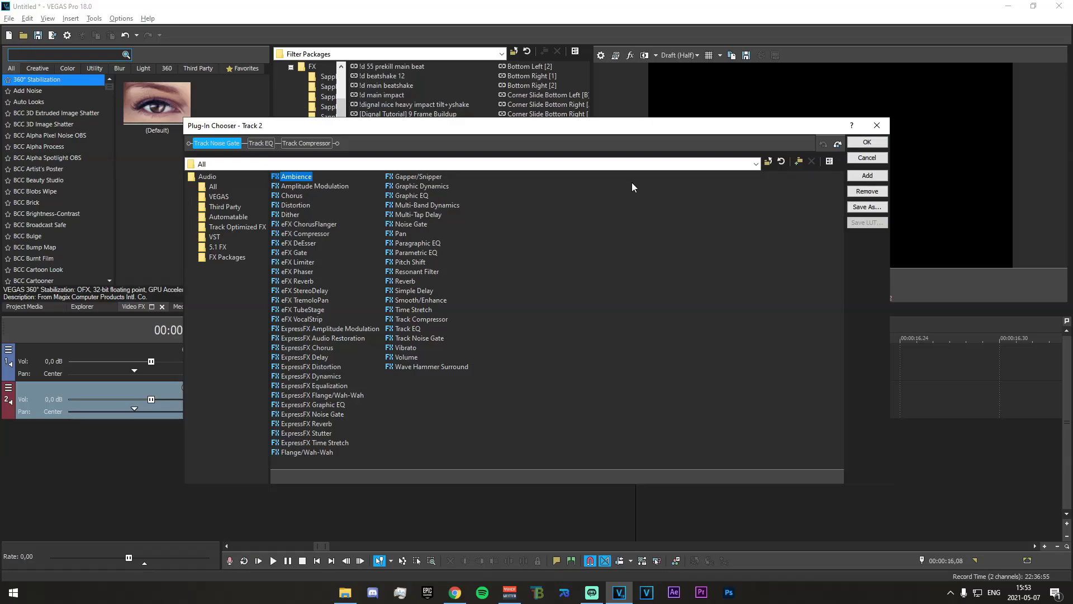
{"action": "left_click", "coordinate": [869, 174]}
{"action": "left_click", "coordinate": [867, 144]}
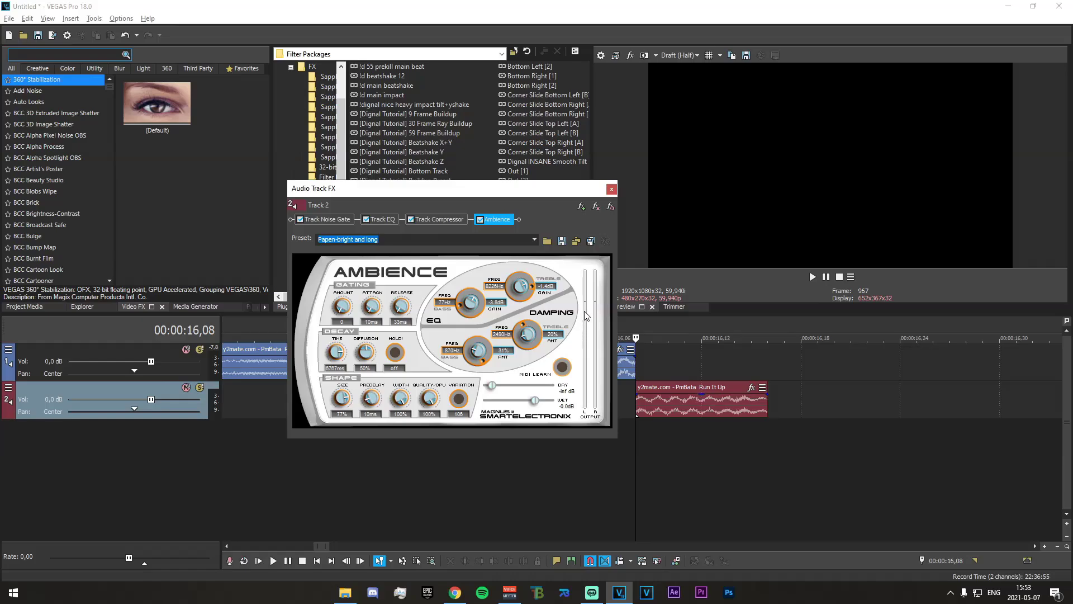
{"action": "left_click", "coordinate": [547, 241]}
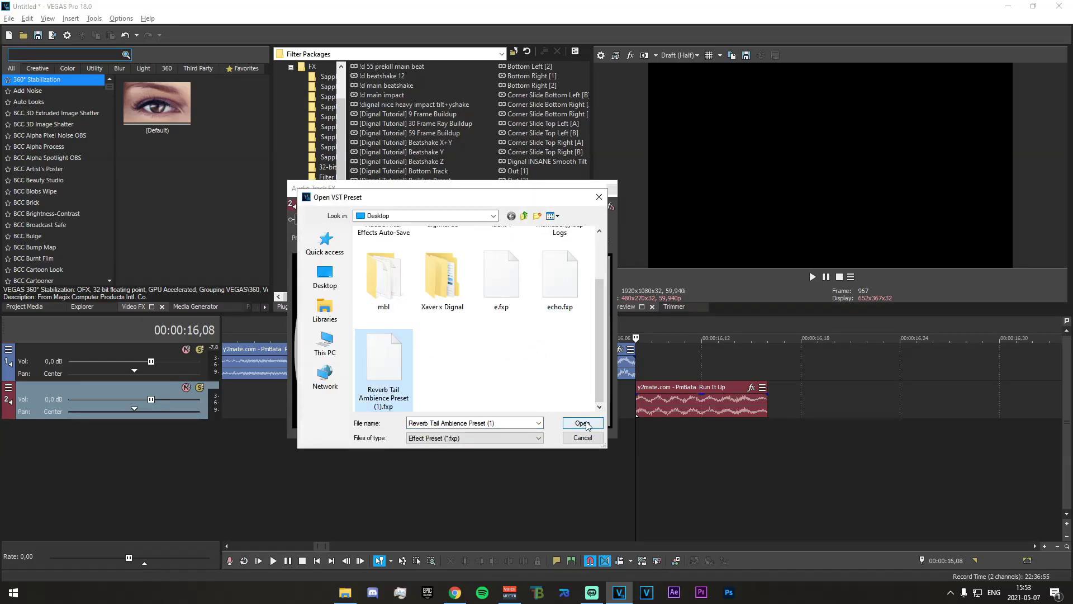
Load the e.fxp echo preset into Ambience and close the Track FX window.
{"action": "left_click", "coordinate": [511, 297]}
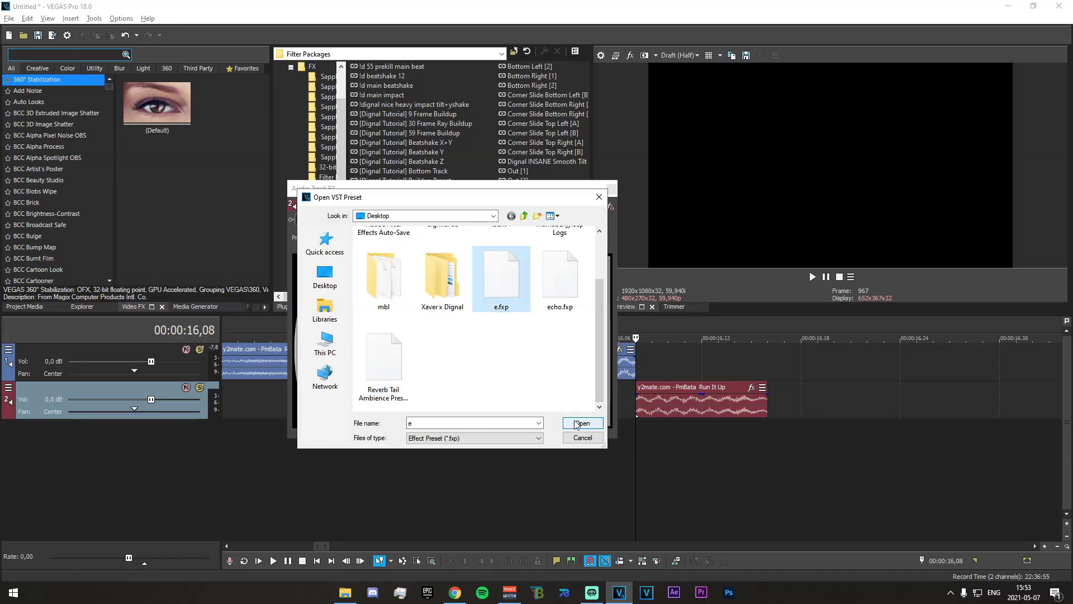
{"action": "left_click", "coordinate": [578, 425]}
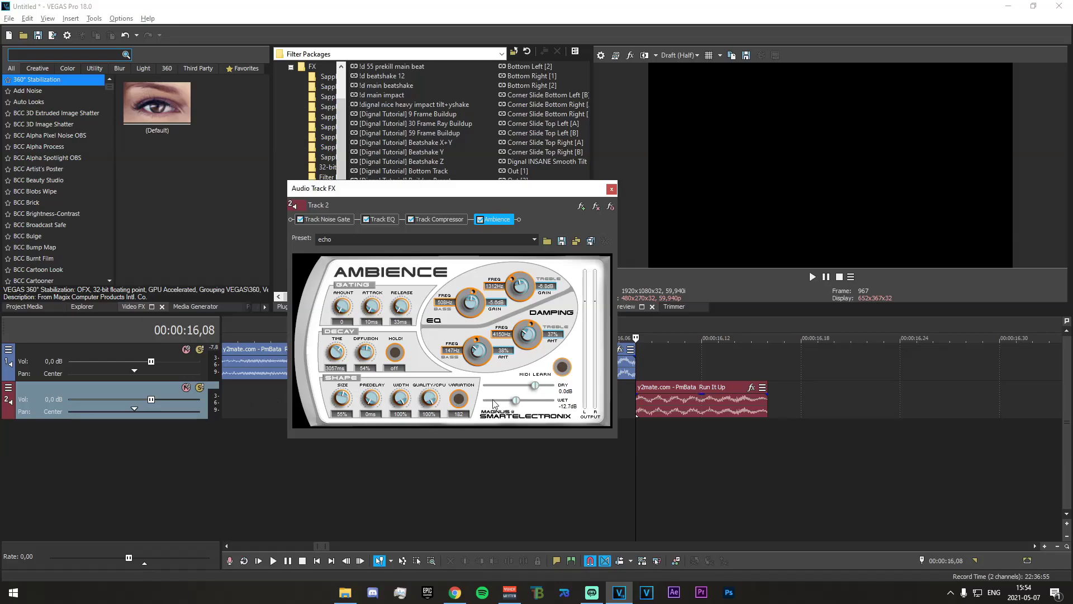
{"action": "left_click", "coordinate": [611, 189]}
Fade the Track 2 echo clip out across its whole length.
{"action": "scroll", "coordinate": [639, 430], "scroll_direction": "down", "scroll_amount": 3}
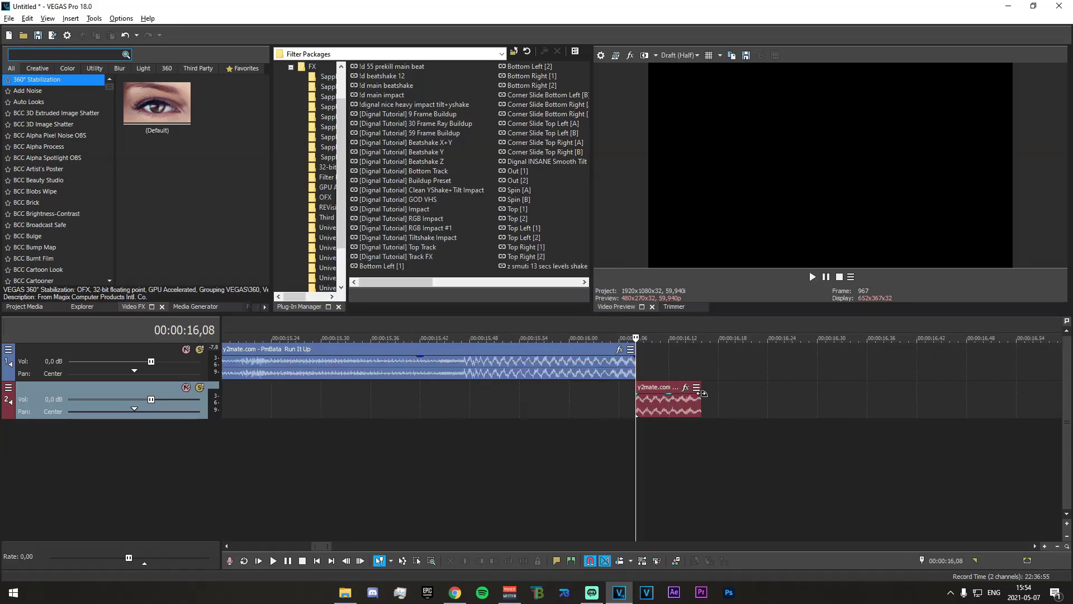
{"action": "left_click_drag", "start_coordinate": [698, 395], "coordinate": [457, 423]}
{"action": "scroll", "coordinate": [737, 464], "scroll_direction": "down", "scroll_amount": 4}
Play back the area around the split to hear the echo ending.
{"action": "left_click_drag", "start_coordinate": [747, 467], "coordinate": [249, 470]}
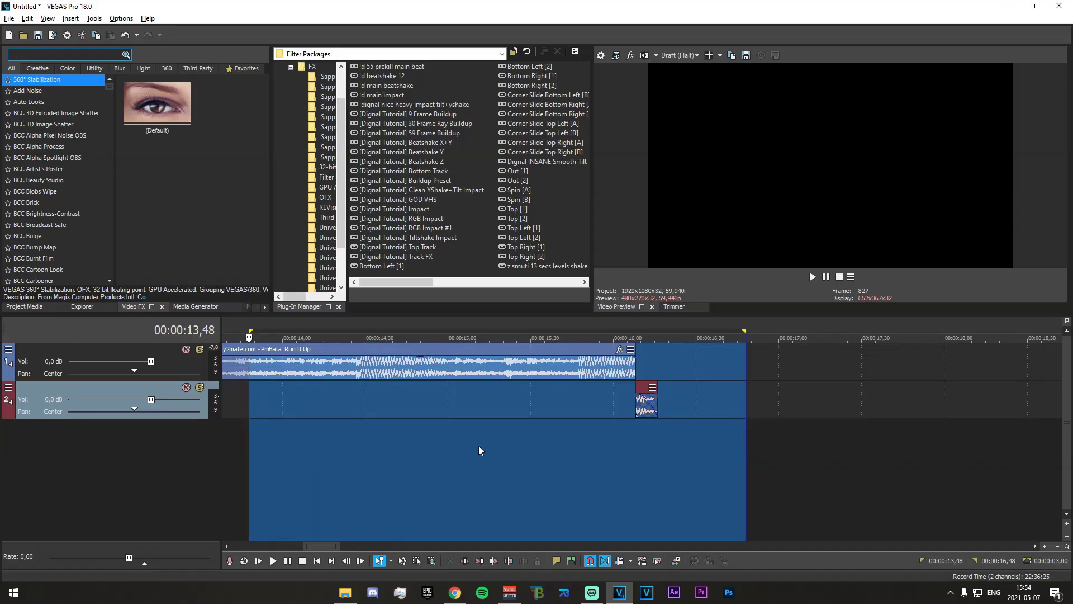
{"action": "key", "text": "space"}
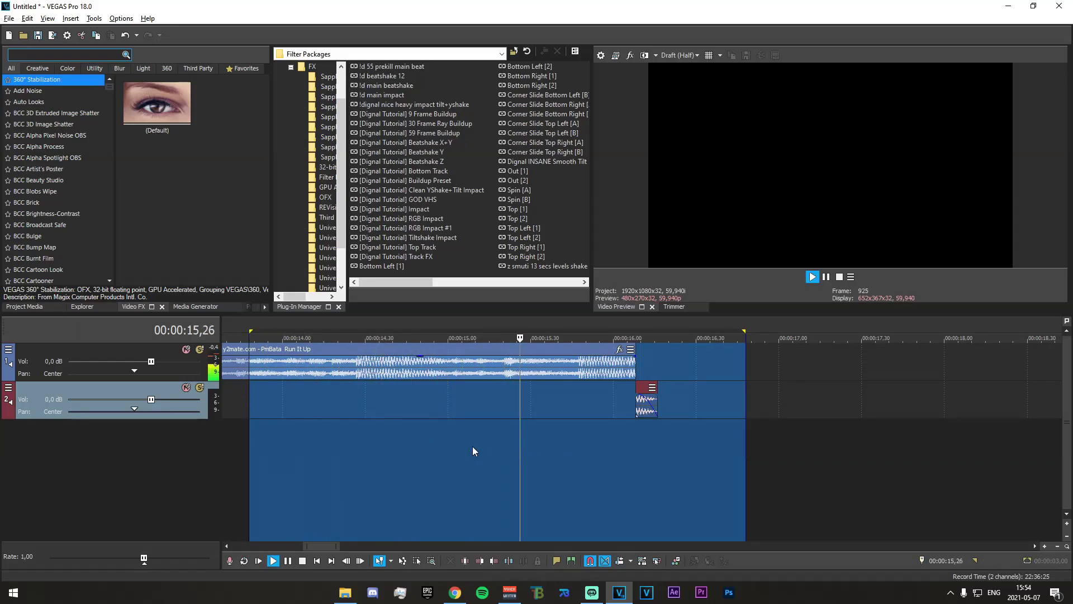
{"action": "left_click", "coordinate": [569, 442]}
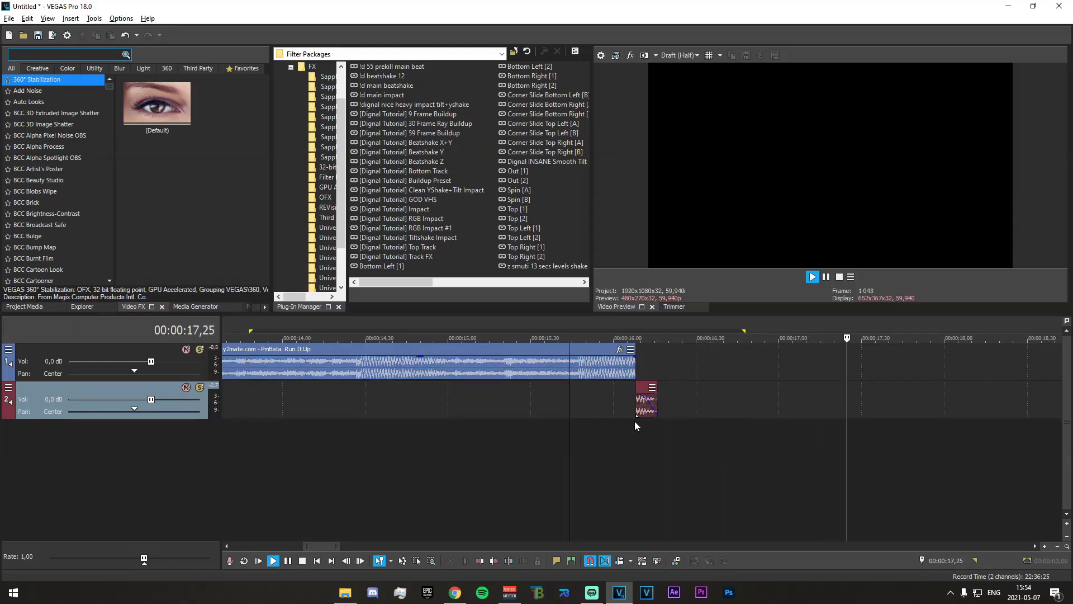
{"action": "key", "text": "space"}
{"action": "left_click", "coordinate": [444, 426]}
{"action": "key", "text": "space"}
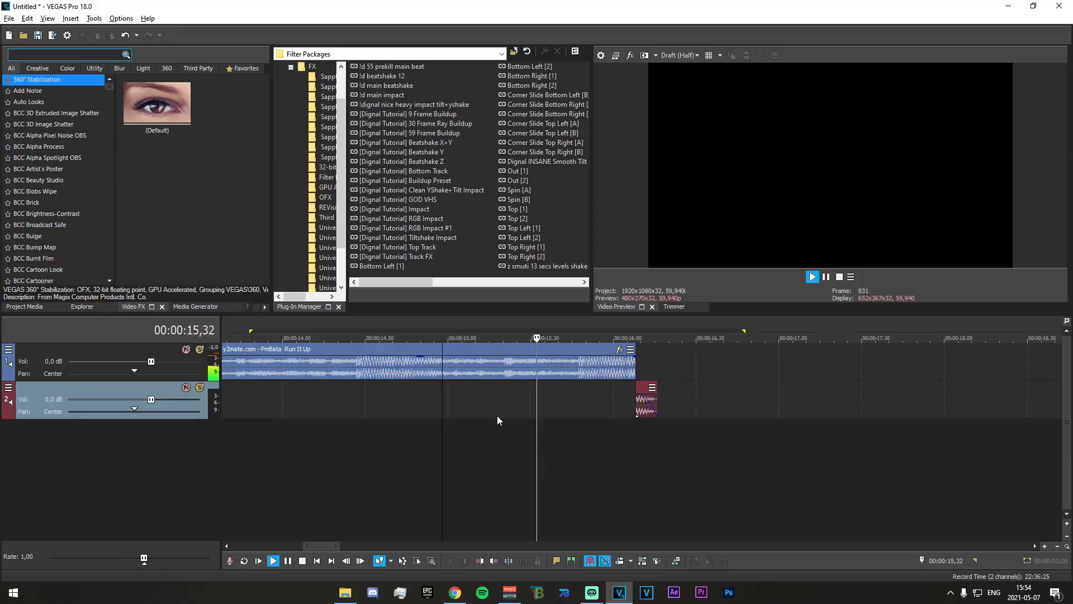
{"action": "key", "text": "space"}
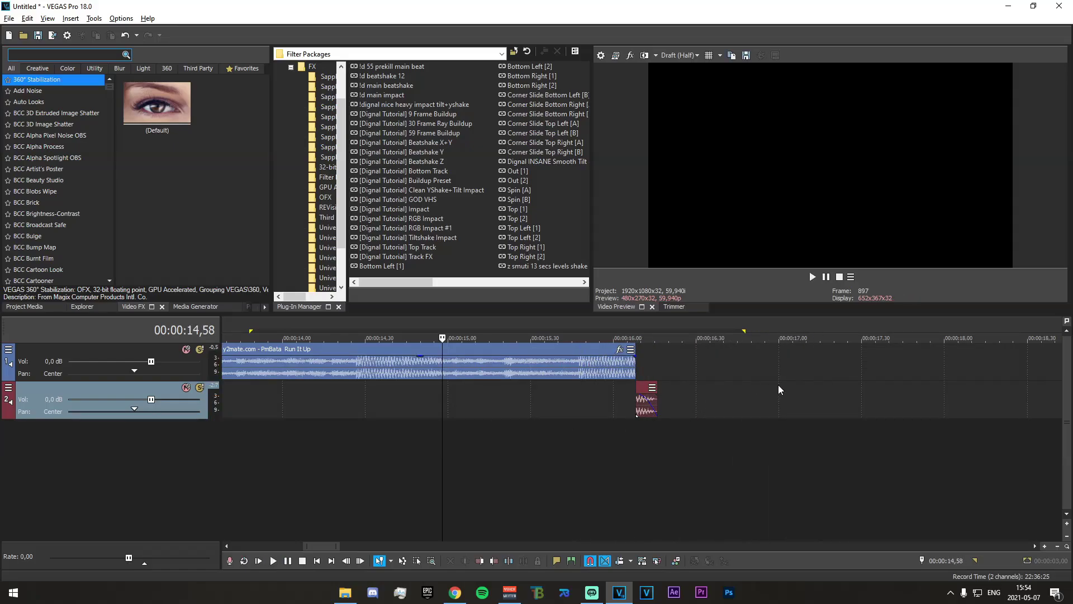
{"action": "left_click", "coordinate": [779, 385]}
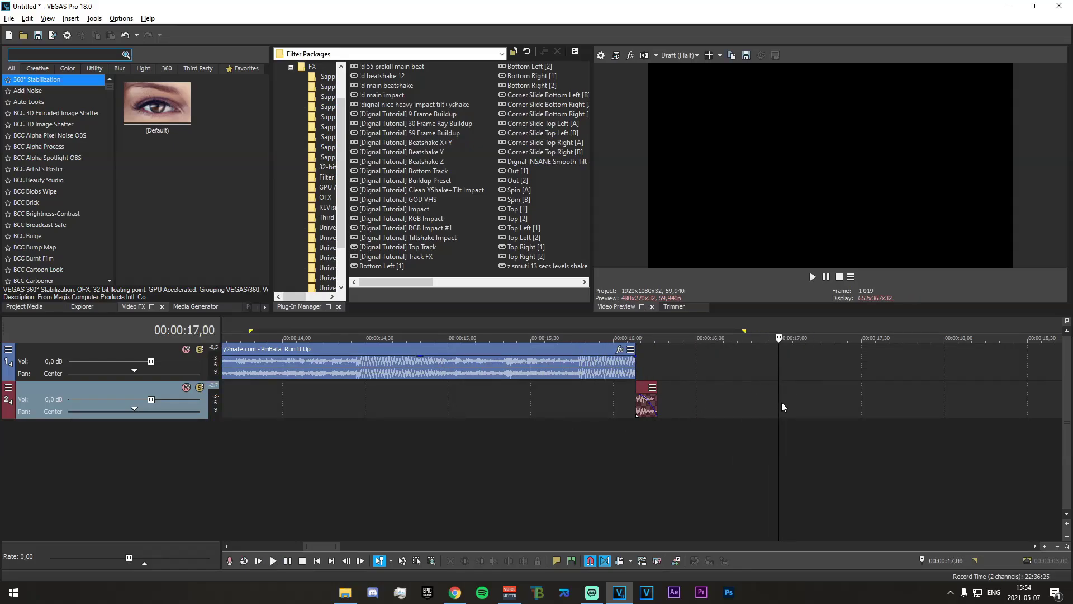
{"action": "left_click", "coordinate": [586, 372]}
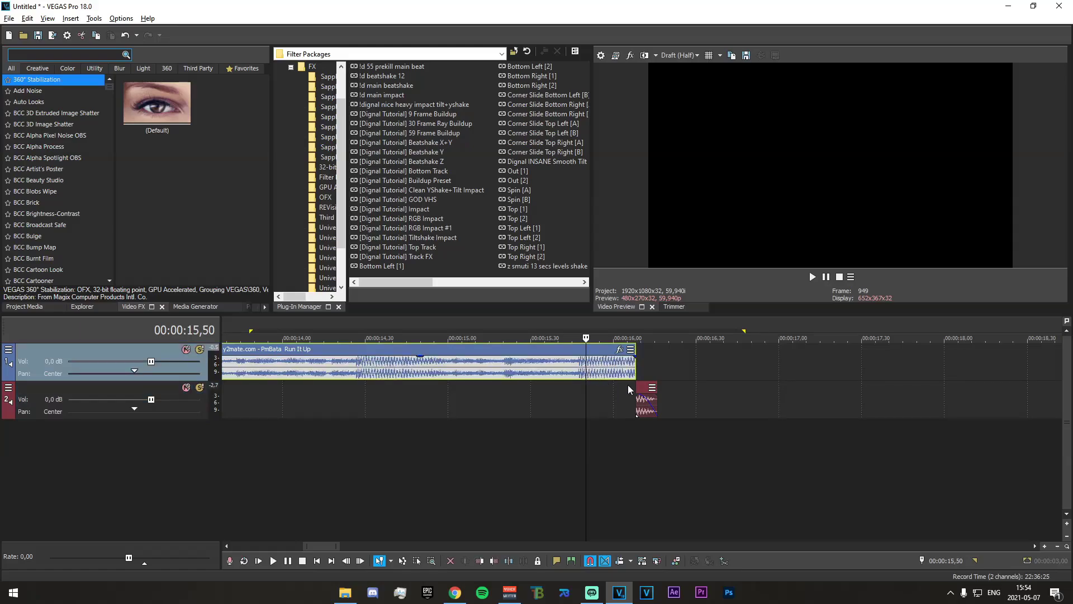
Extend the Track 1 song clip and split it at 00:00:16,08.
{"action": "left_click_drag", "start_coordinate": [636, 369], "coordinate": [894, 371]}
{"action": "left_click", "coordinate": [636, 373]}
{"action": "key", "text": "s"}
Lengthen and trim the split-off end piece, shifting it later to leave a gap.
{"action": "left_click", "coordinate": [874, 372]}
{"action": "scroll", "coordinate": [874, 372], "scroll_direction": "down", "scroll_amount": 2}
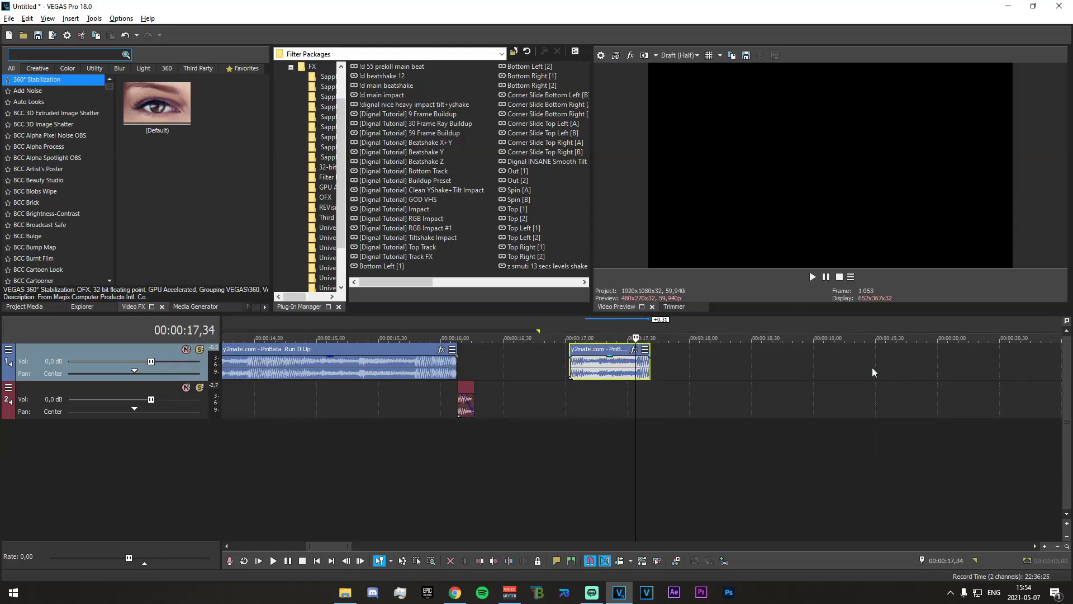
{"action": "left_click_drag", "start_coordinate": [650, 368], "coordinate": [726, 368]}
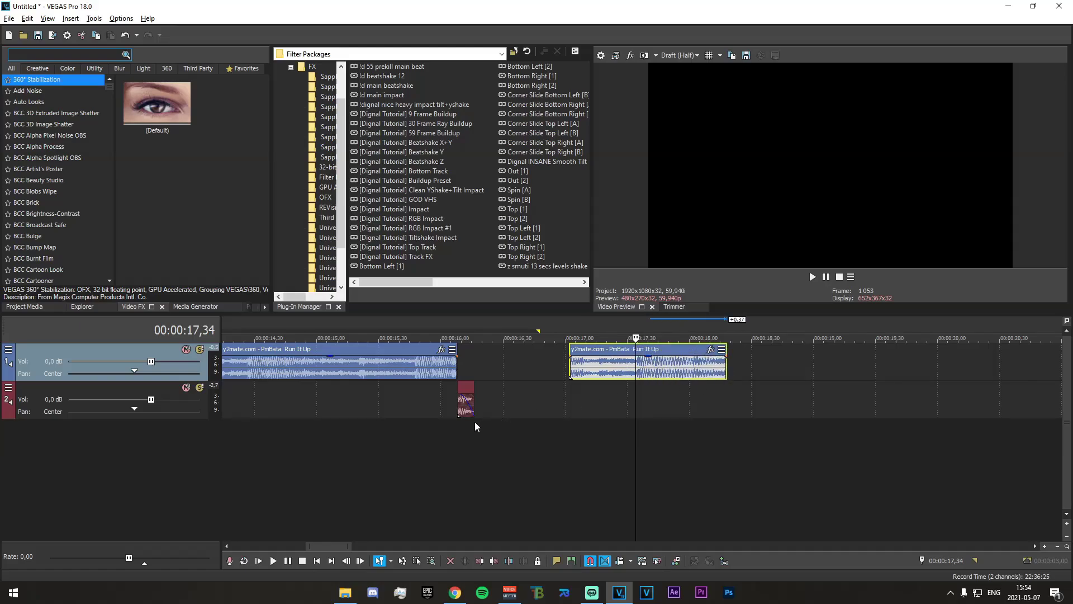
{"action": "left_click", "coordinate": [455, 431]}
{"action": "scroll", "coordinate": [685, 457], "scroll_direction": "up", "scroll_amount": 3}
{"action": "scroll", "coordinate": [727, 414], "scroll_direction": "down", "scroll_amount": 2}
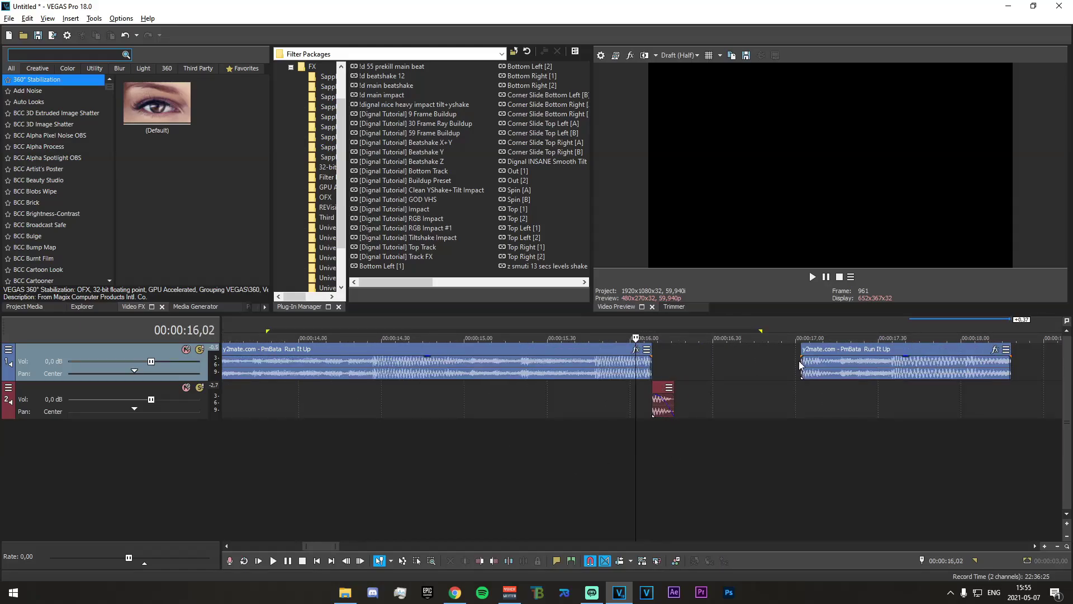
{"action": "left_click_drag", "start_coordinate": [612, 459], "coordinate": [740, 455]}
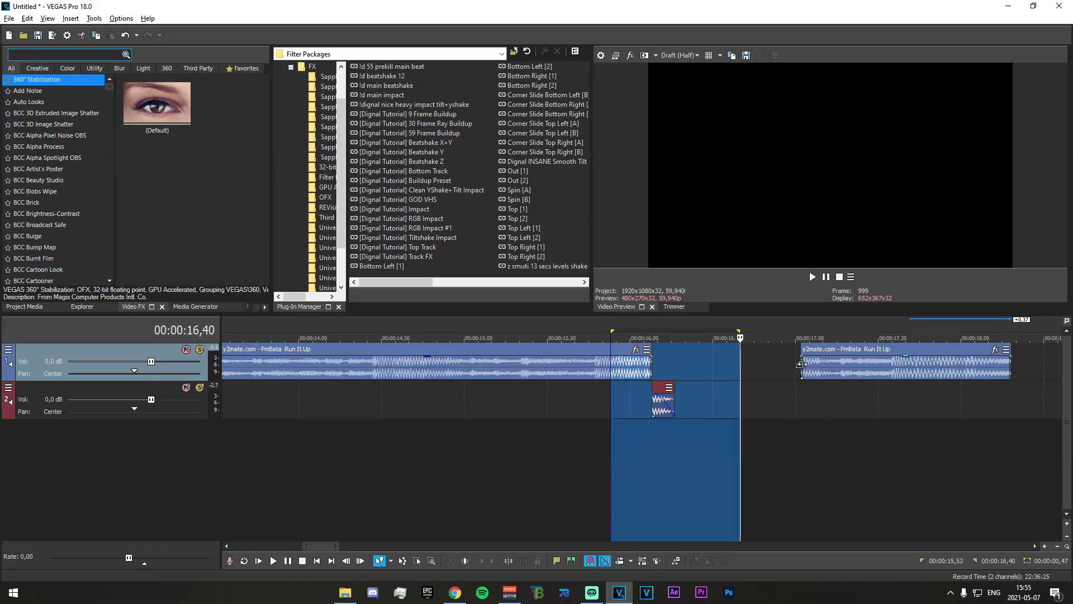
{"action": "left_click_drag", "start_coordinate": [803, 366], "coordinate": [856, 369]}
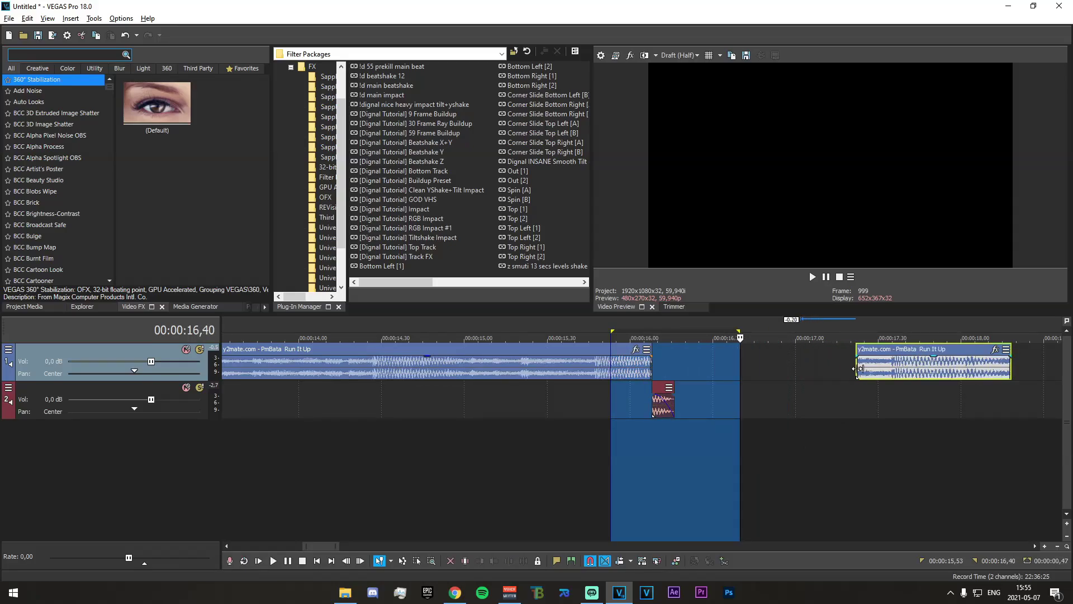
{"action": "left_click", "coordinate": [889, 370]}
Move the next-beat clip to a new track 3, trim its start to the song's end, and split it.
{"action": "left_click_drag", "start_coordinate": [895, 369], "coordinate": [635, 451]}
{"action": "scroll", "coordinate": [675, 444], "scroll_direction": "up", "scroll_amount": 5}
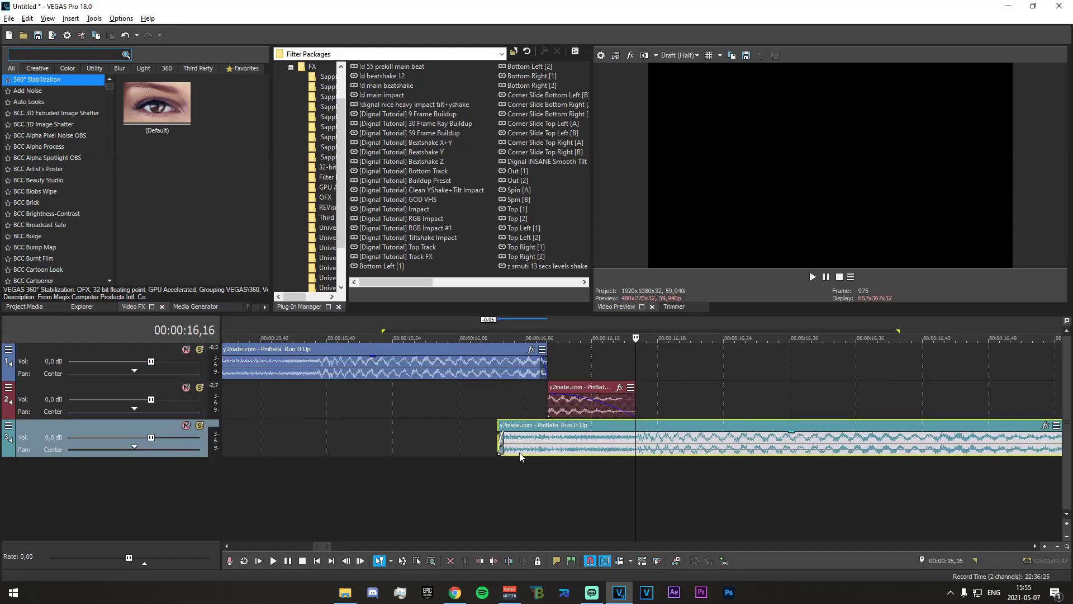
{"action": "left_click_drag", "start_coordinate": [496, 441], "coordinate": [548, 442]}
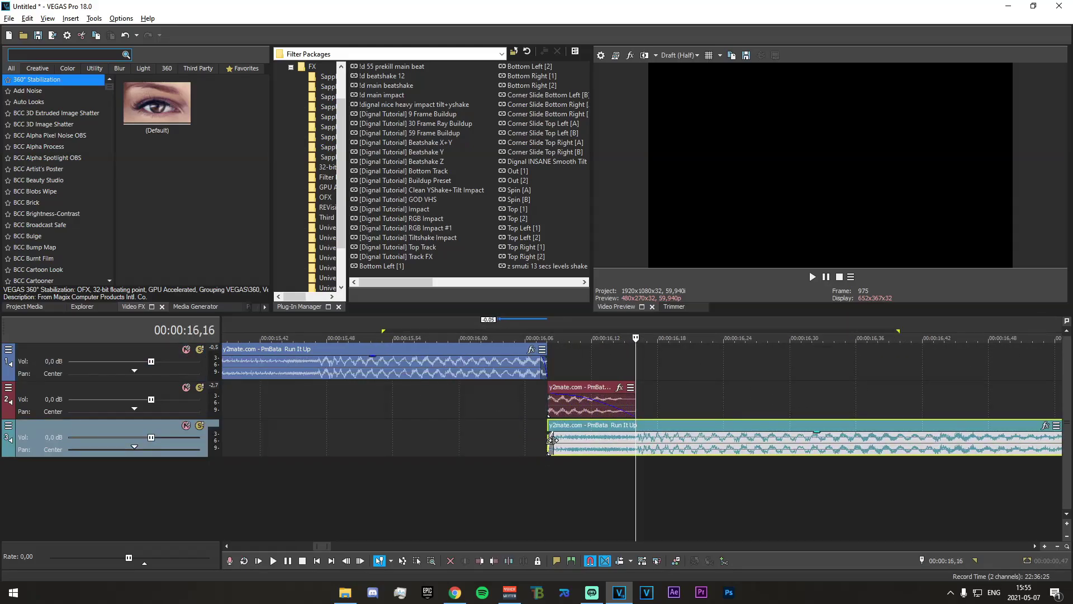
{"action": "scroll", "coordinate": [648, 404], "scroll_direction": "down", "scroll_amount": 3}
{"action": "scroll", "coordinate": [648, 404], "scroll_direction": "up", "scroll_amount": 3}
{"action": "scroll", "coordinate": [649, 404], "scroll_direction": "down", "scroll_amount": 4}
{"action": "scroll", "coordinate": [649, 455], "scroll_direction": "up", "scroll_amount": 4}
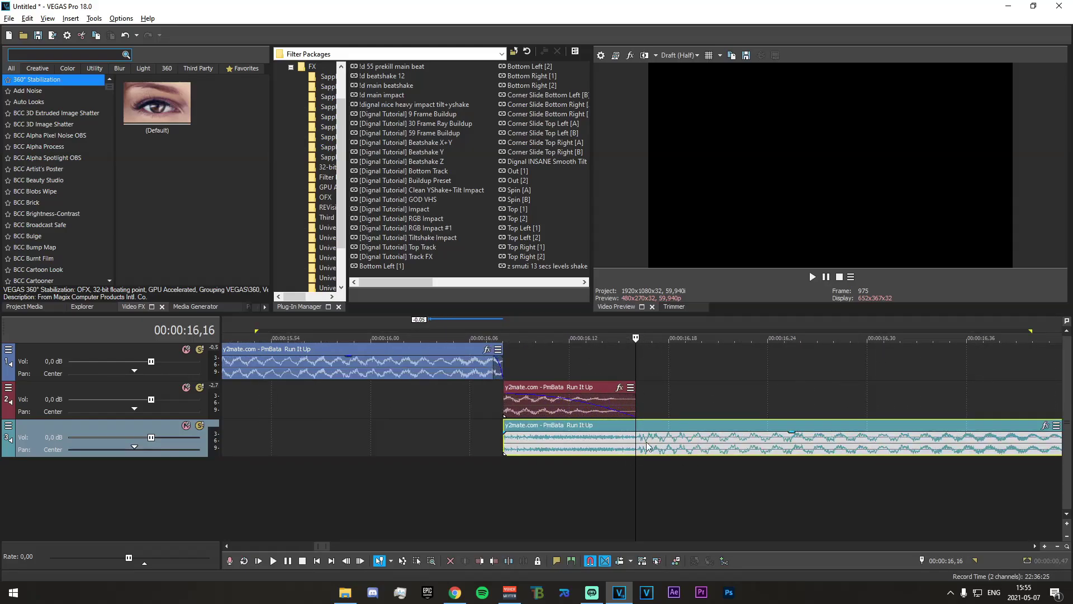
{"action": "key", "text": "s"}
Place the short slice on track 2 near 16,95 and the rest of the beat on track 1 at 17,00.
{"action": "scroll", "coordinate": [643, 445], "scroll_direction": "down", "scroll_amount": 4}
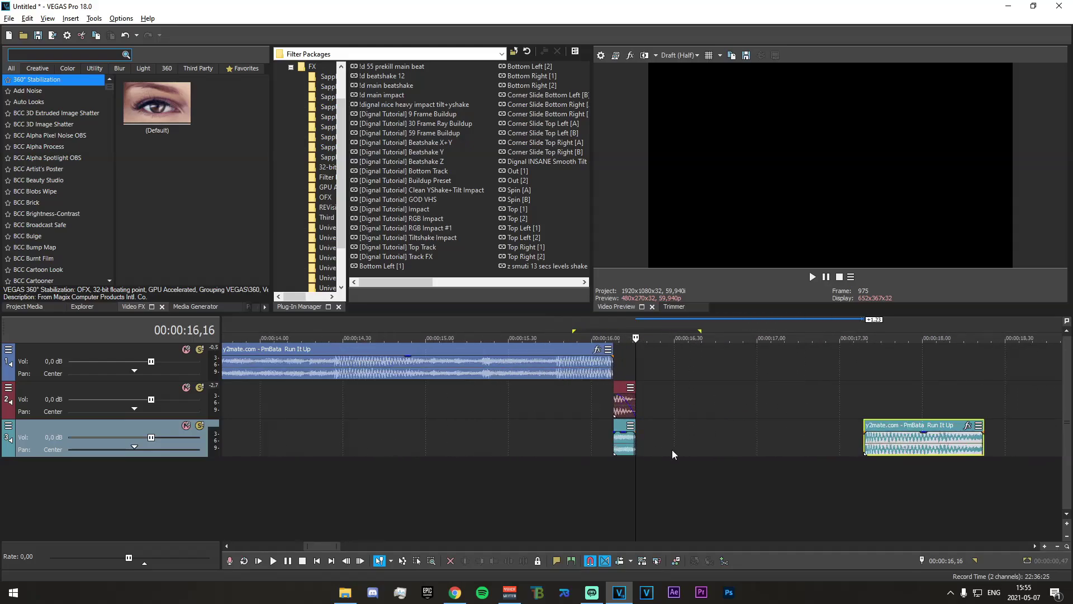
{"action": "left_click_drag", "start_coordinate": [627, 447], "coordinate": [767, 409]}
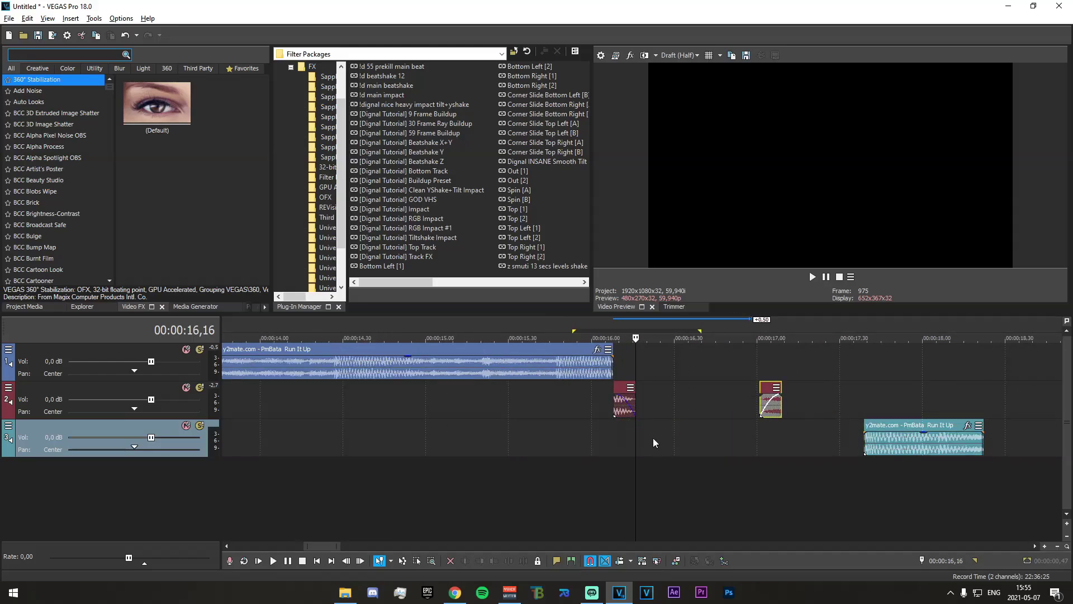
{"action": "left_click", "coordinate": [588, 424]}
{"action": "left_click_drag", "start_coordinate": [857, 442], "coordinate": [827, 351]}
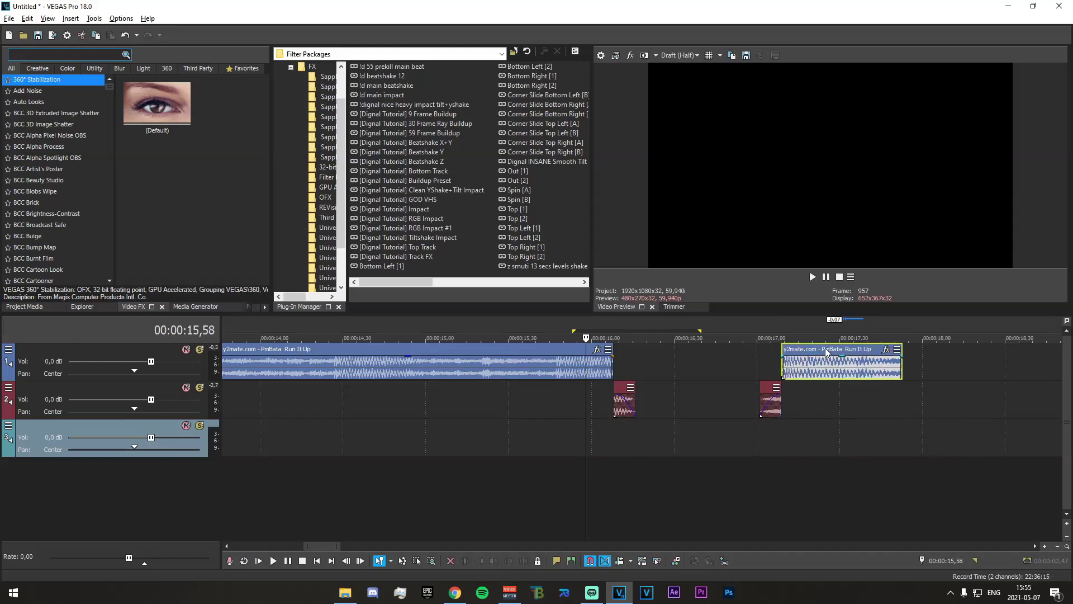
{"action": "left_click", "coordinate": [596, 484]}
{"action": "left_click", "coordinate": [593, 416]}
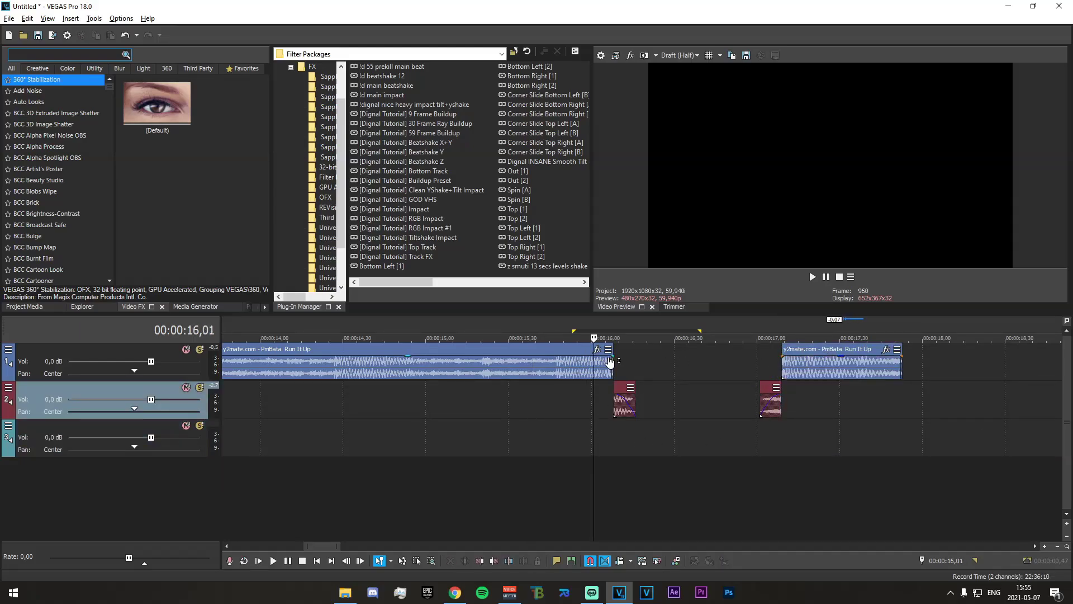
{"action": "left_click", "coordinate": [608, 362]}
{"action": "key", "text": "space"}
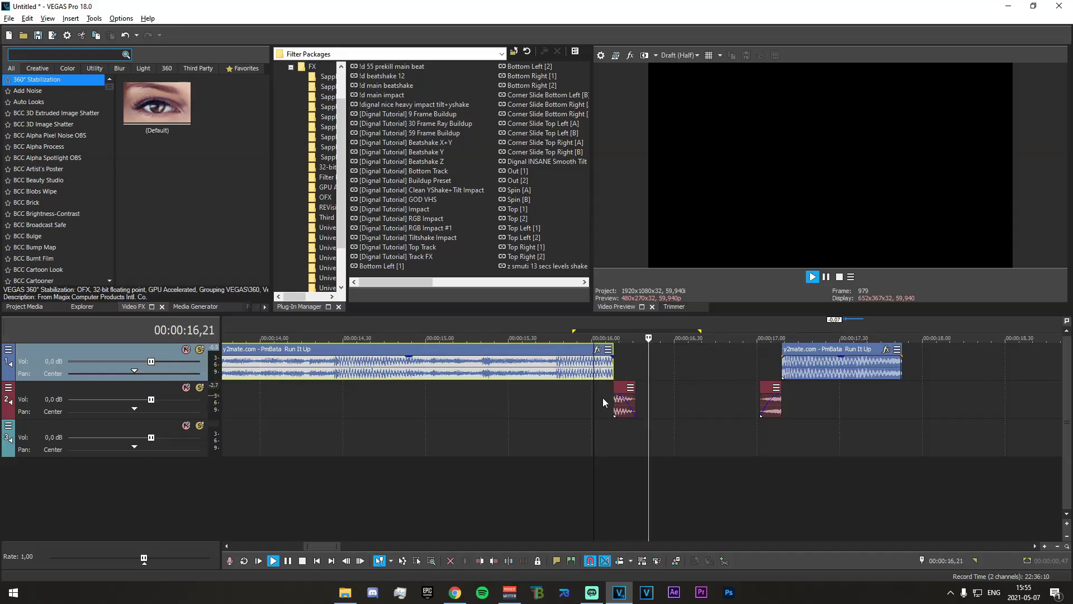
{"action": "key", "text": "space"}
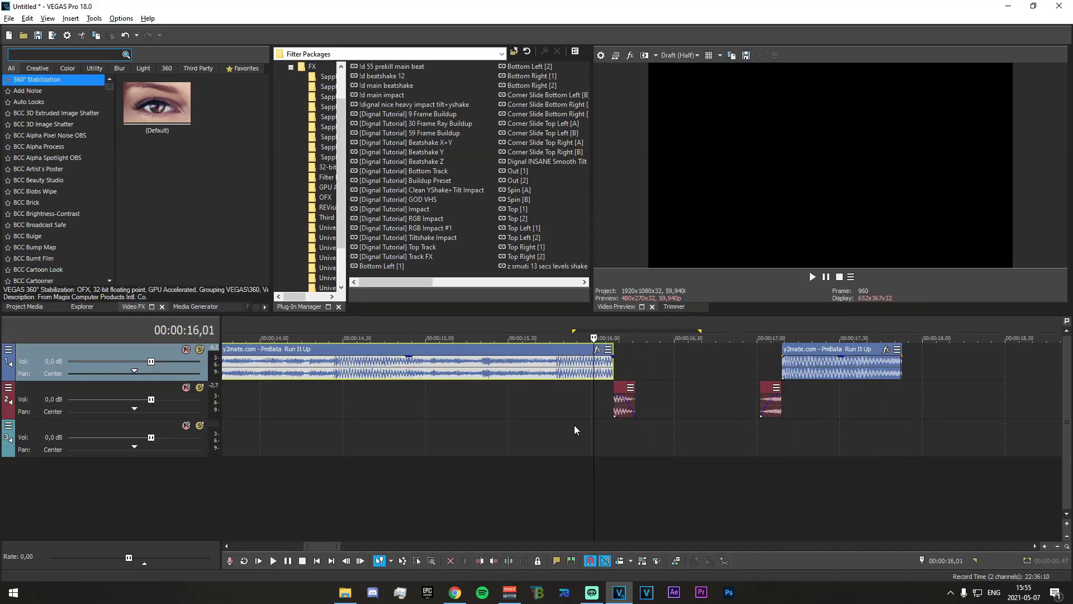
{"action": "left_click", "coordinate": [517, 440]}
{"action": "left_click", "coordinate": [618, 431]}
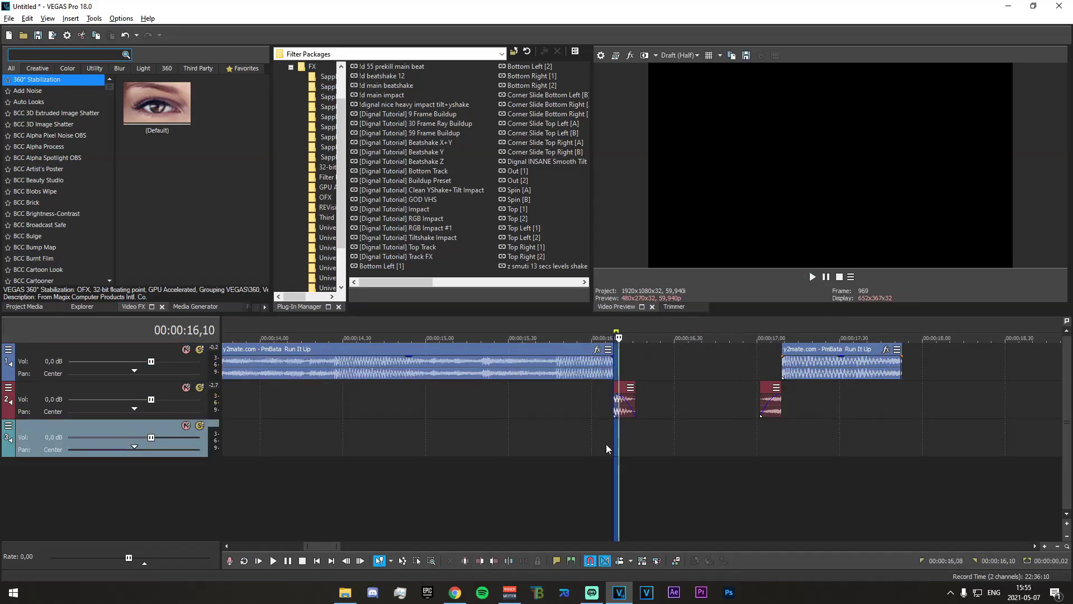
{"action": "left_click", "coordinate": [611, 431]}
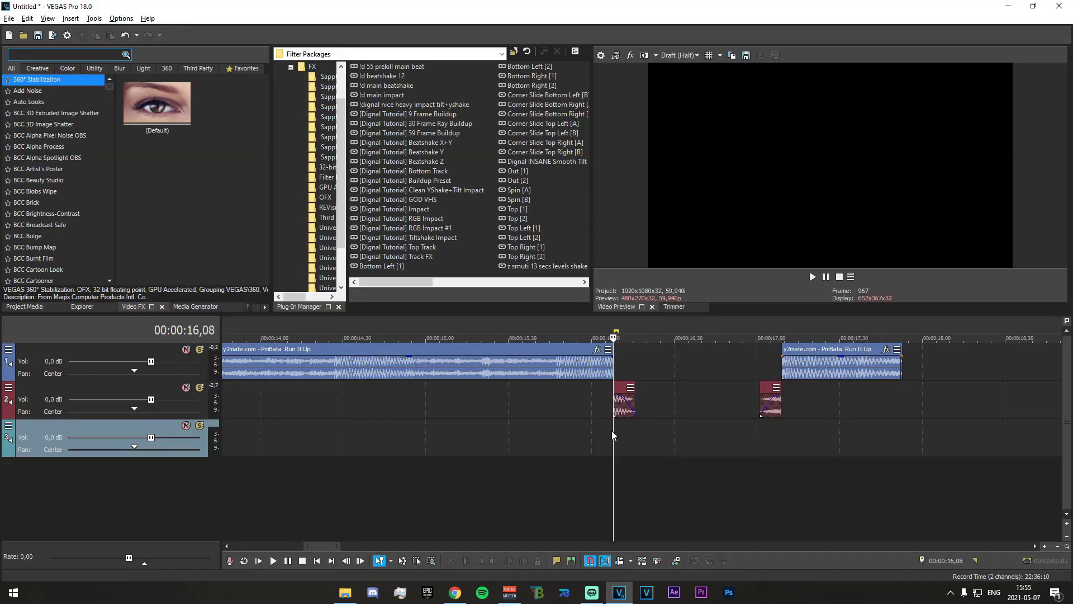